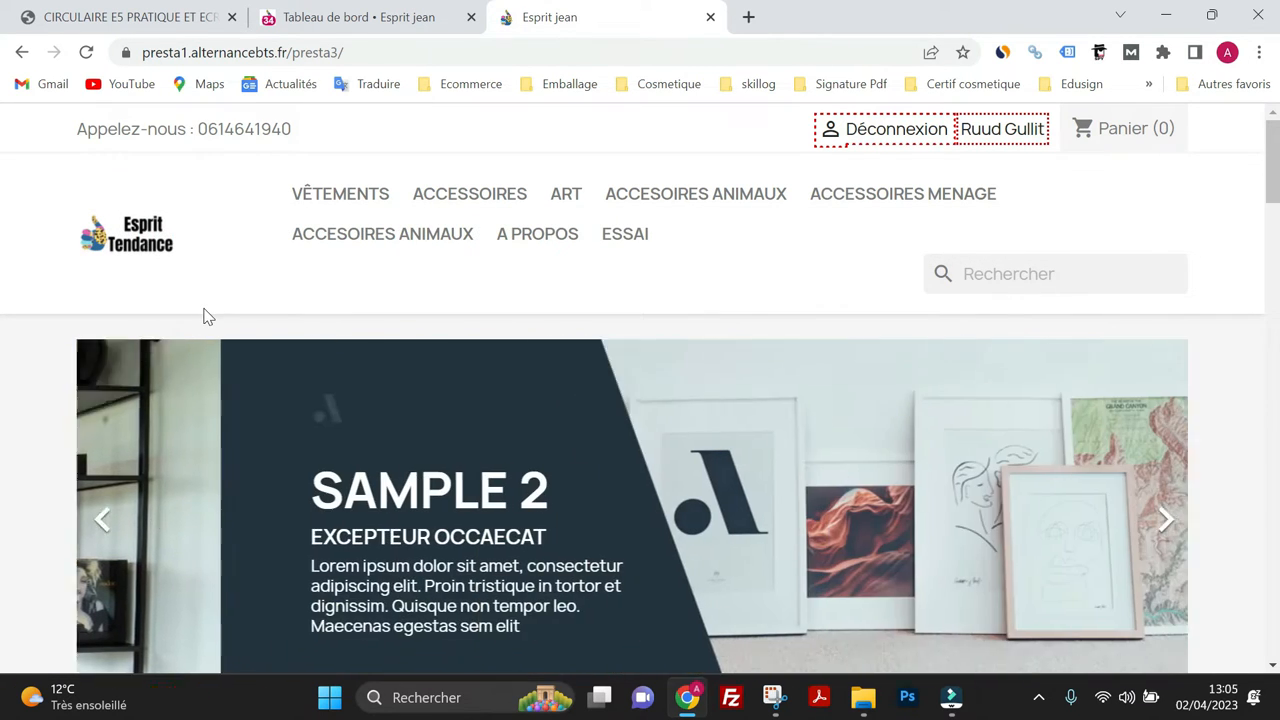
# Examine the shop's home page from the image slider and popular products down to the promotional banner and custom text block
pyautogui.scroll(-2, 430, 215)
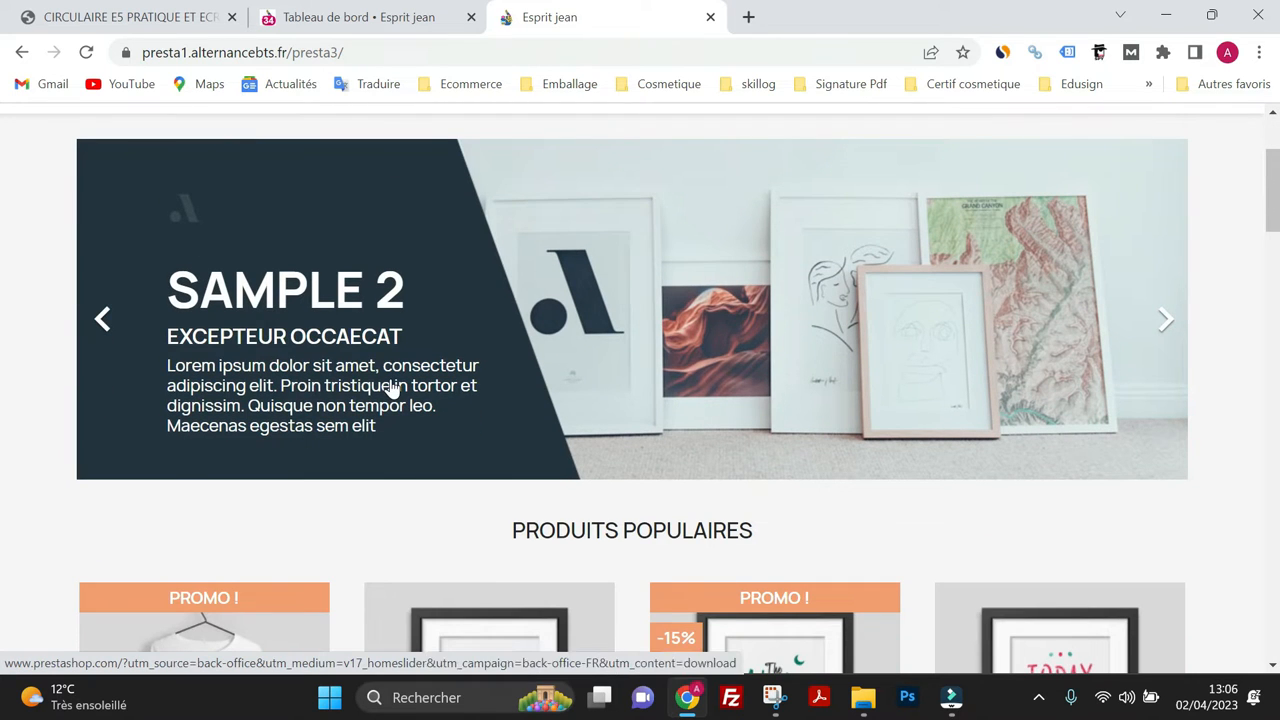
pyautogui.scroll(-3, 393, 390)
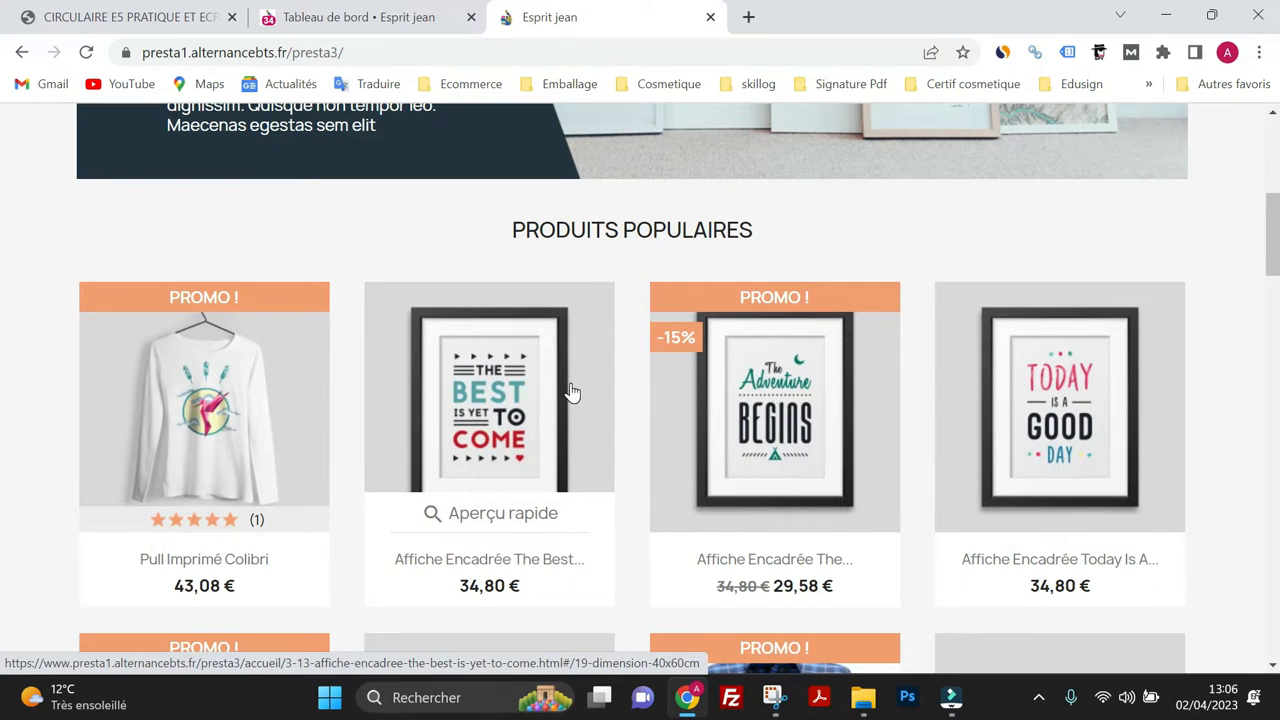
pyautogui.scroll(-13, 572, 392)
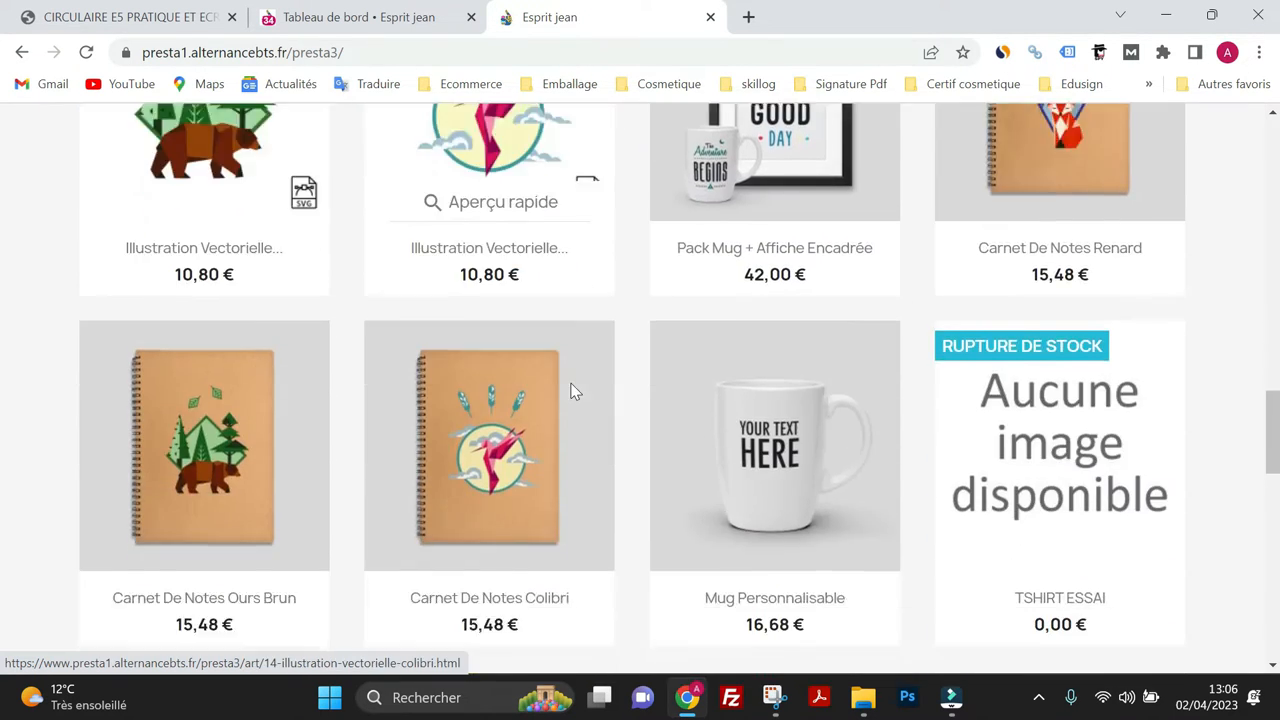
pyautogui.scroll(-5, 572, 392)
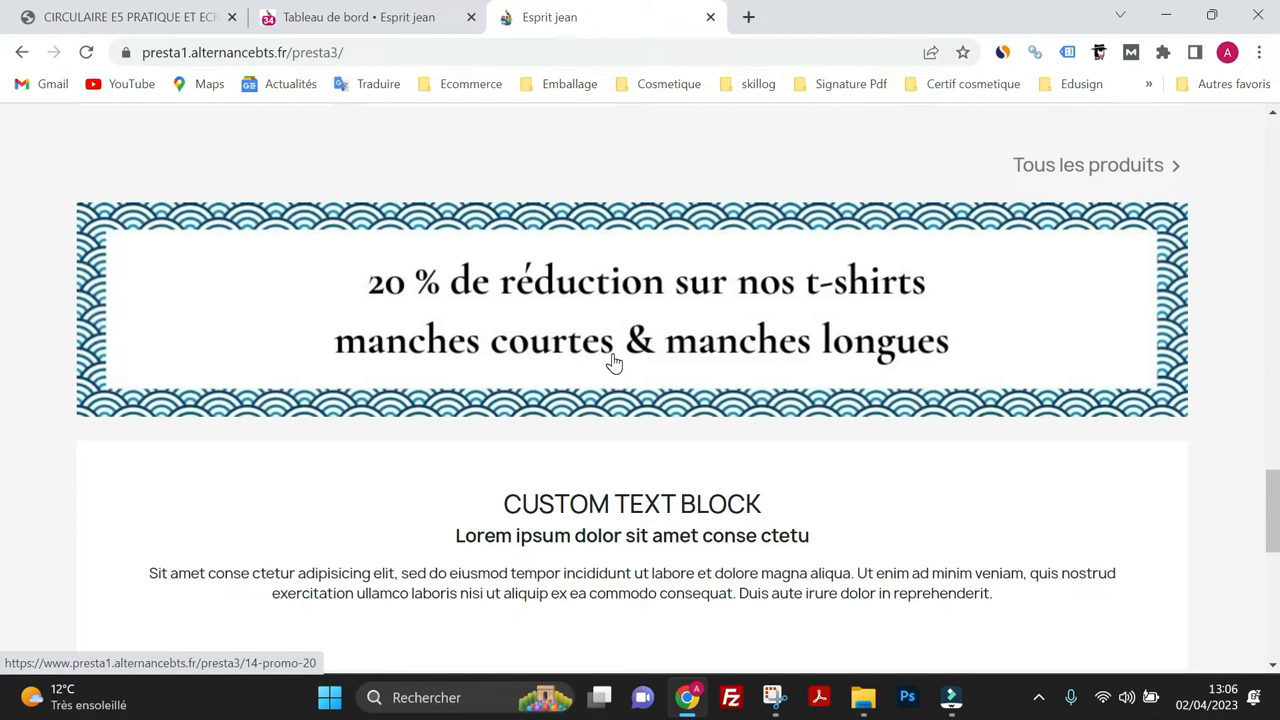
pyautogui.scroll(-1, 614, 362)
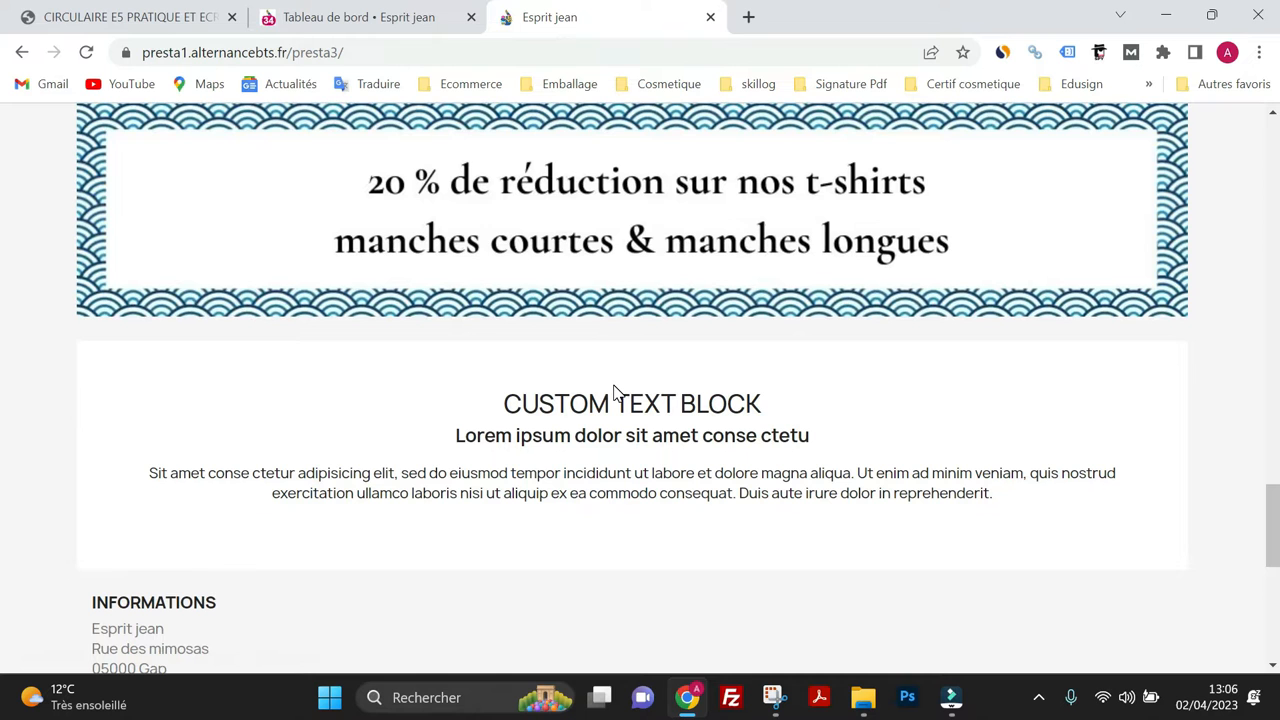
pyautogui.click(368, 16)
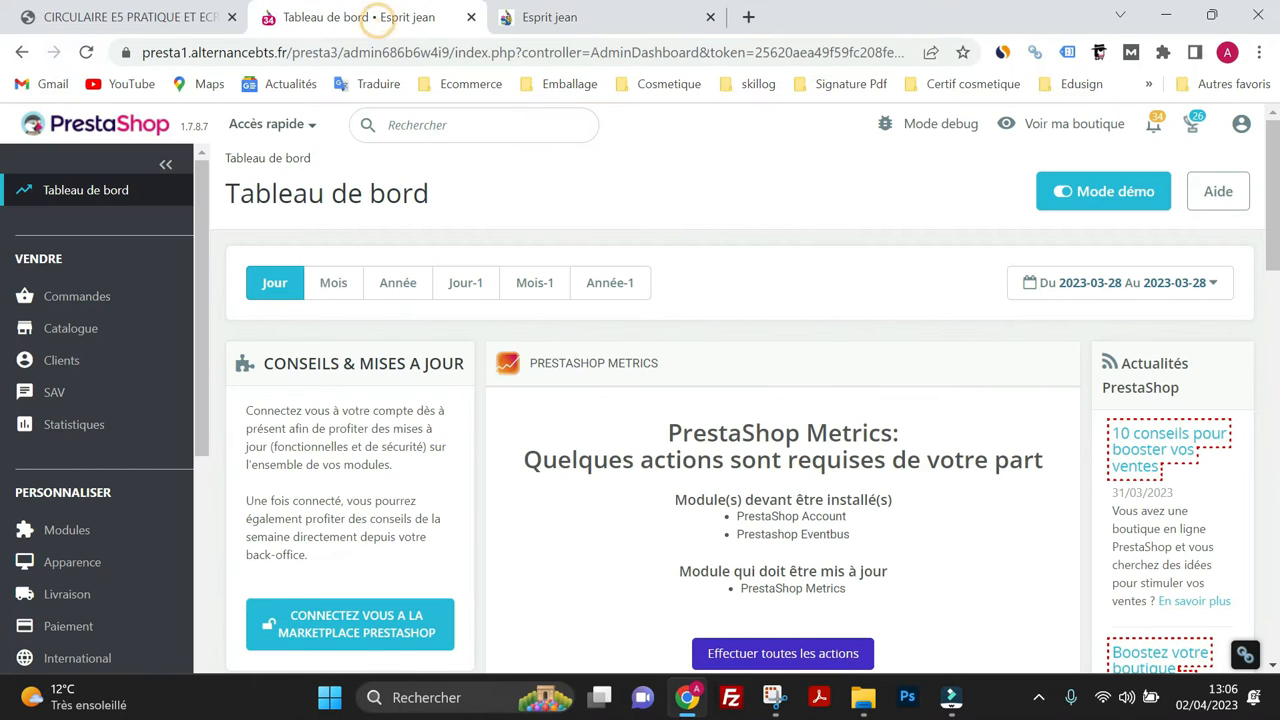
pyautogui.click(550, 17)
pyautogui.scroll(8, 560, 320)
pyautogui.scroll(12, 565, 327)
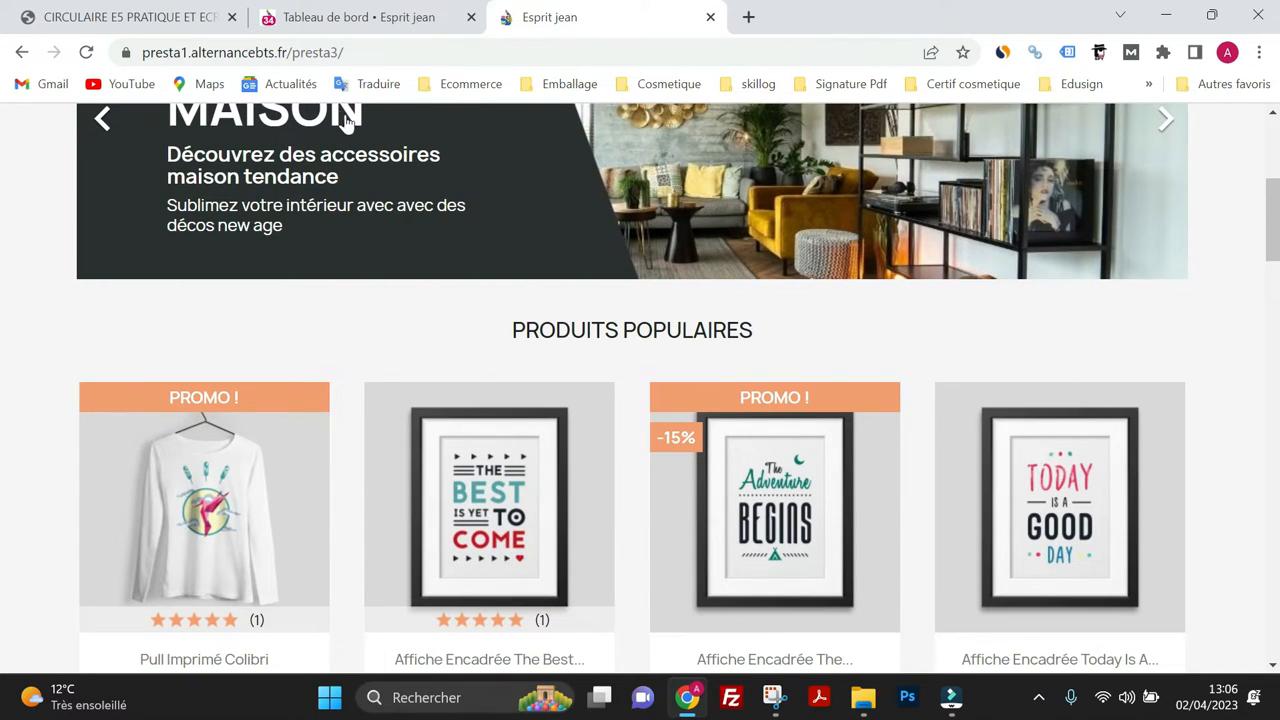
# Open the Pages Configuration page of the theme and logo settings in the shop's back office
pyautogui.click(340, 17)
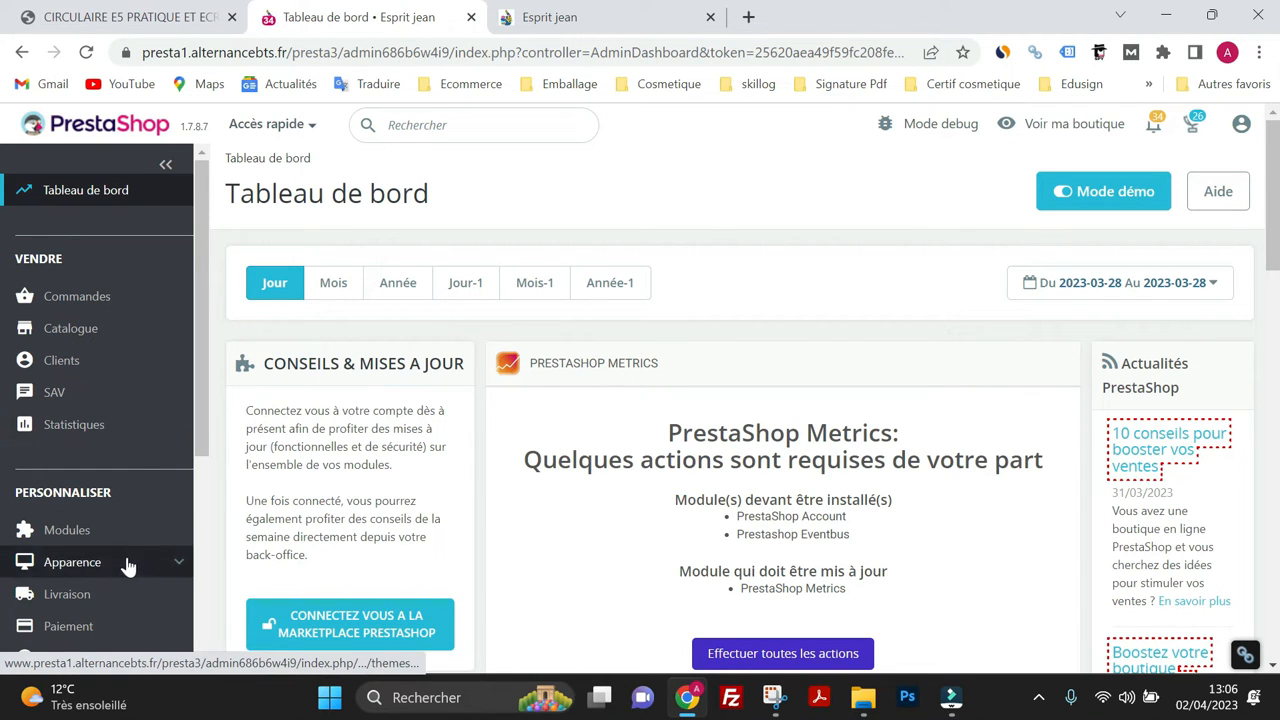
pyautogui.moveTo(128, 567)
pyautogui.scroll(-2, 110, 540)
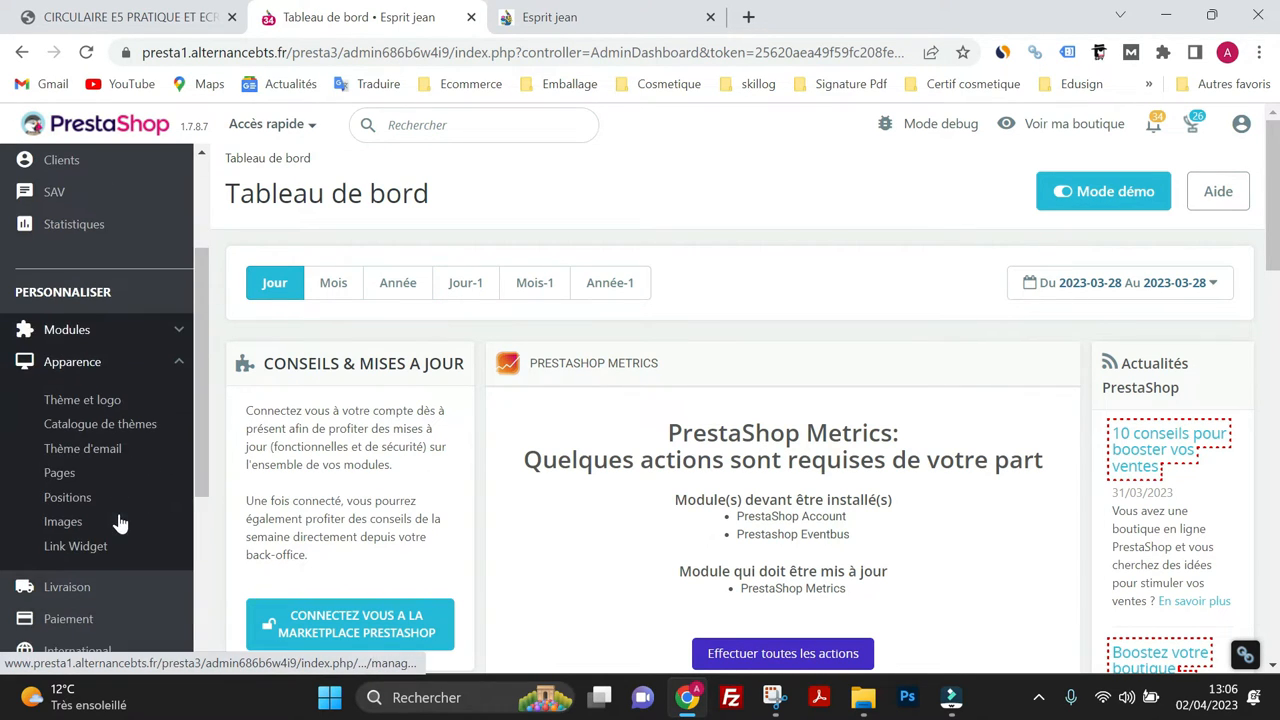
pyautogui.click(84, 400)
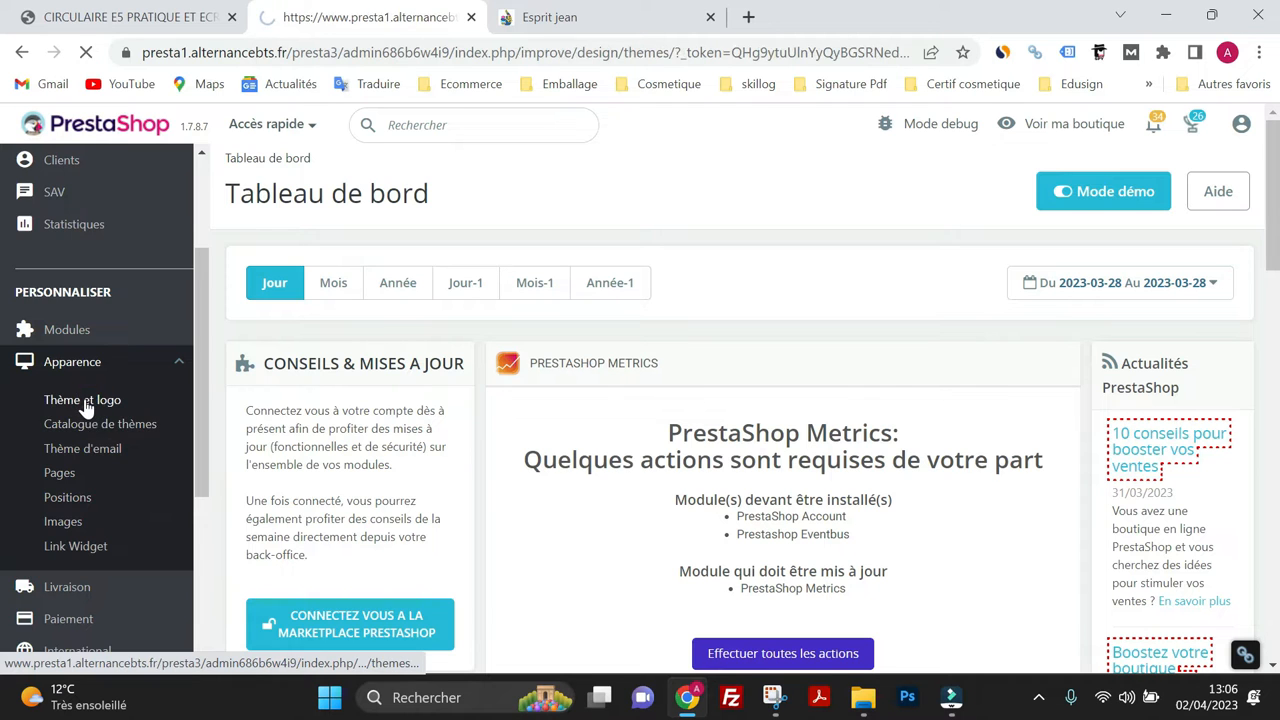
pyautogui.click(414, 282)
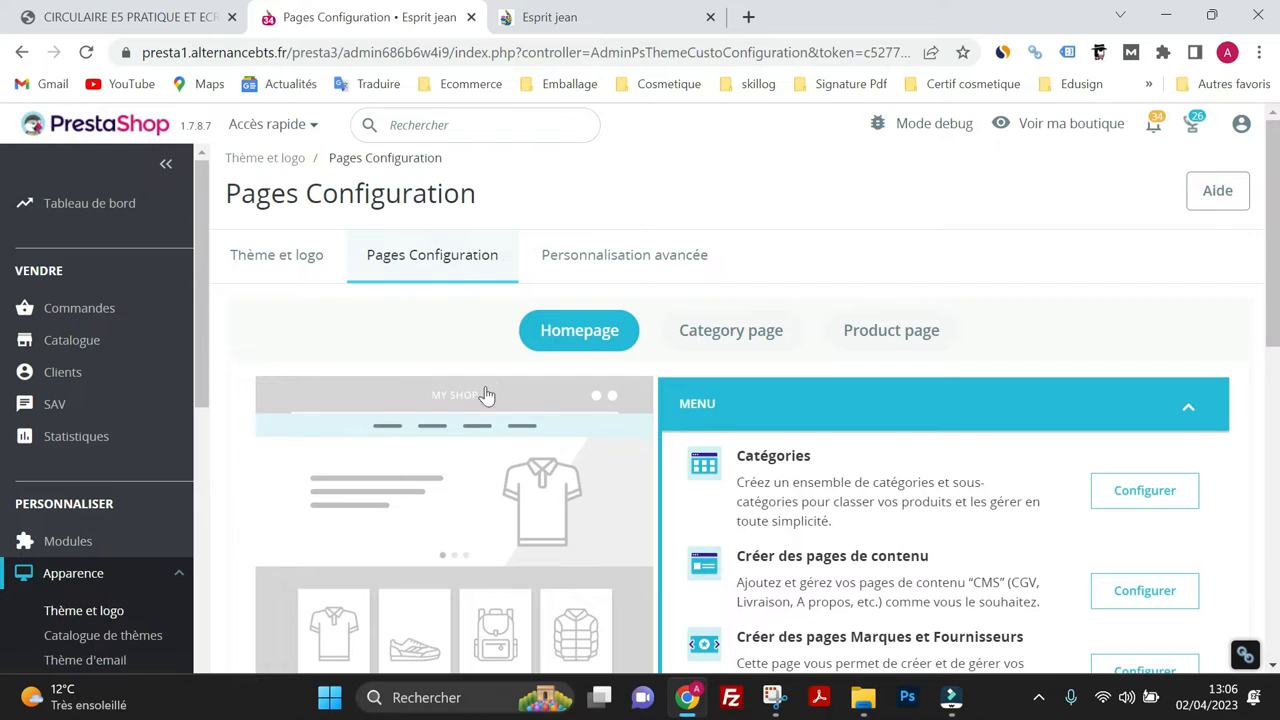
# Compare the homepage layout preview with the storefront and expand the "Produits en page d'accueil" modules
pyautogui.scroll(-2, 415, 458)
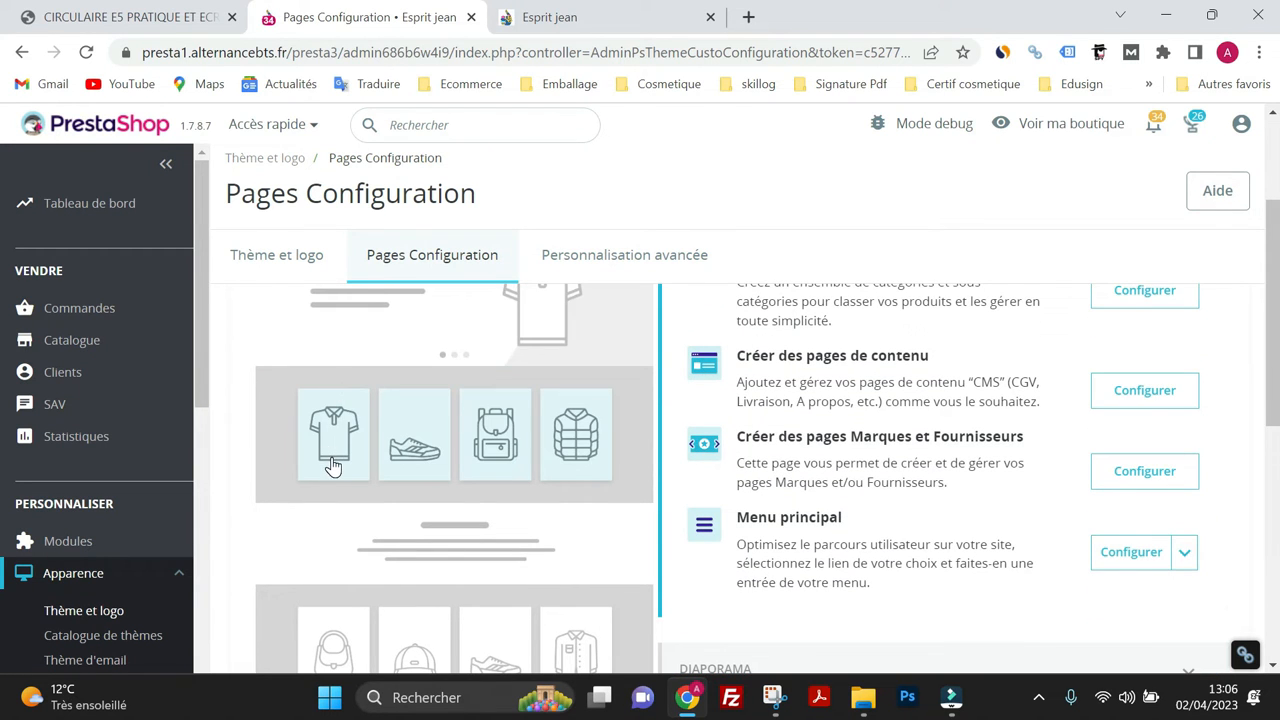
pyautogui.click(562, 24)
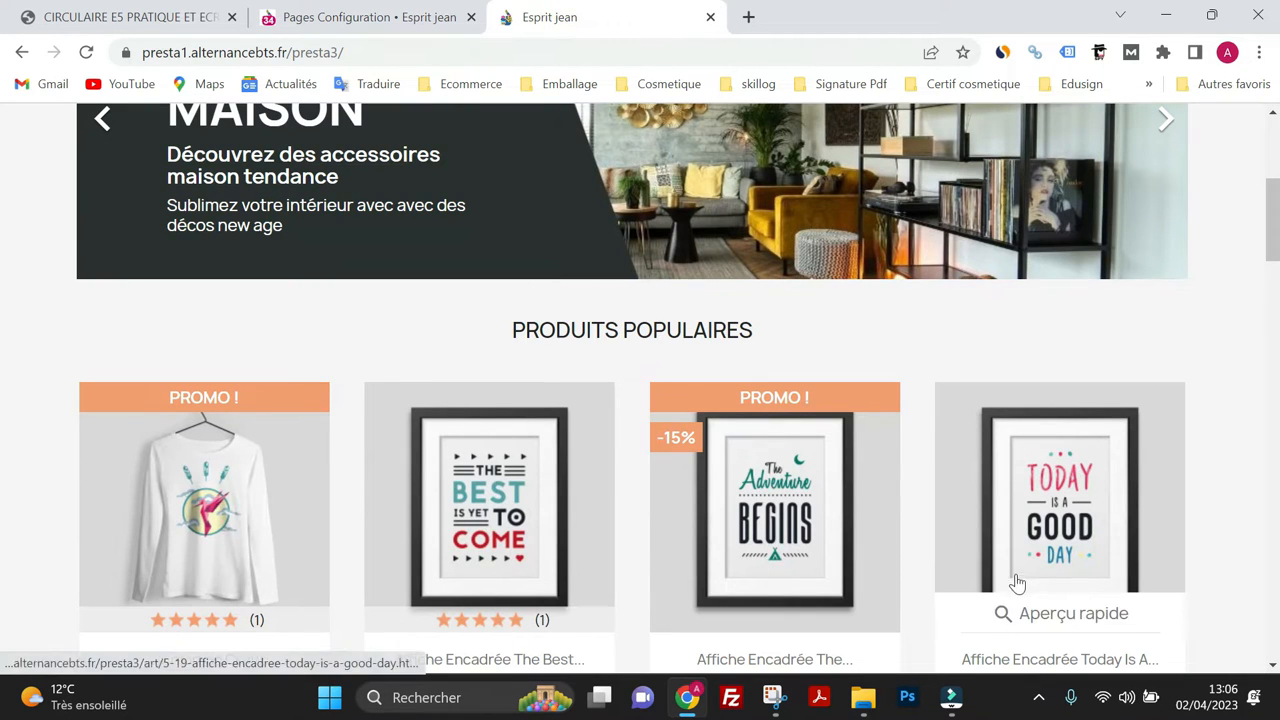
pyautogui.click(325, 22)
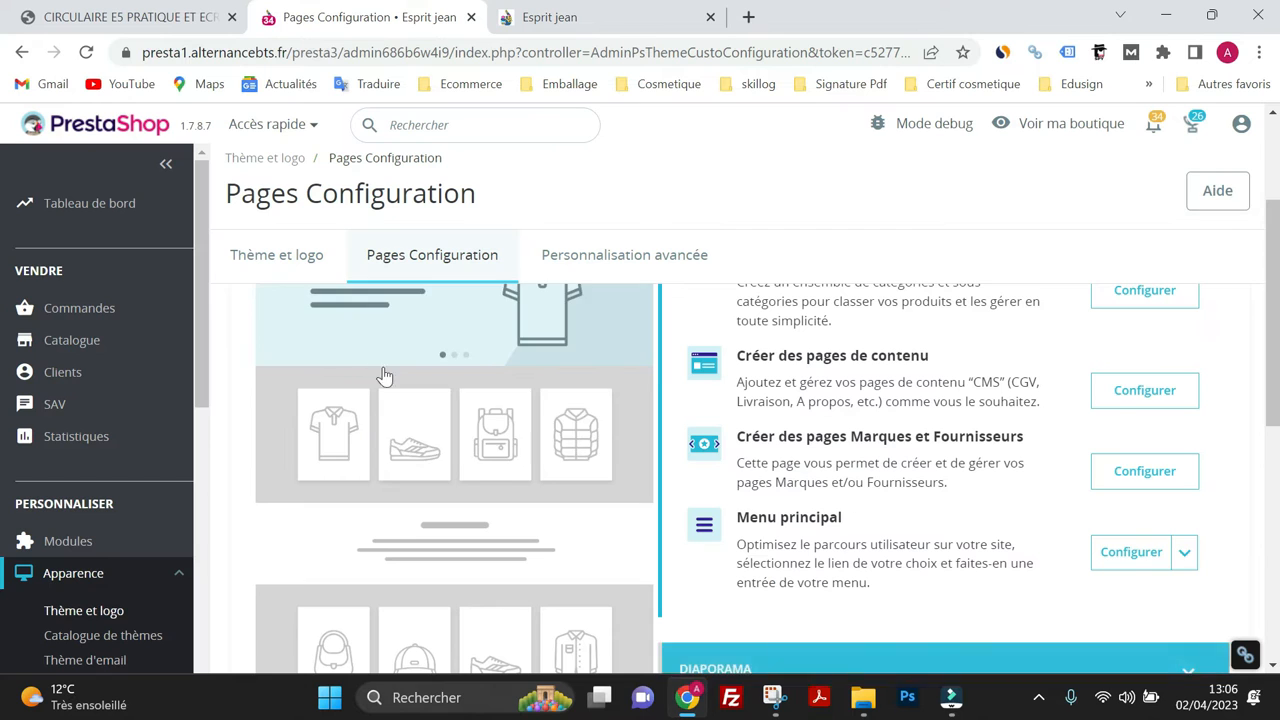
pyautogui.click(418, 435)
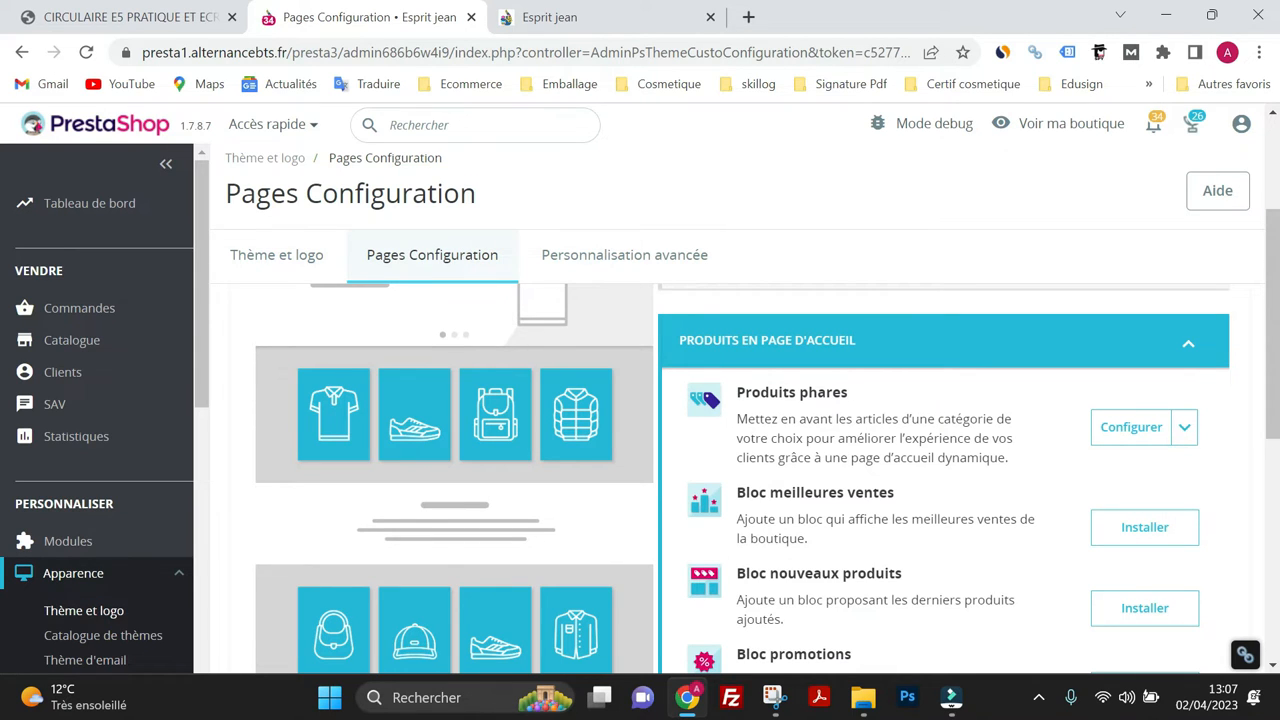
# Deactivate the "Produits phares" module, confirm the deactivation, and activate it again
pyautogui.click(1183, 430)
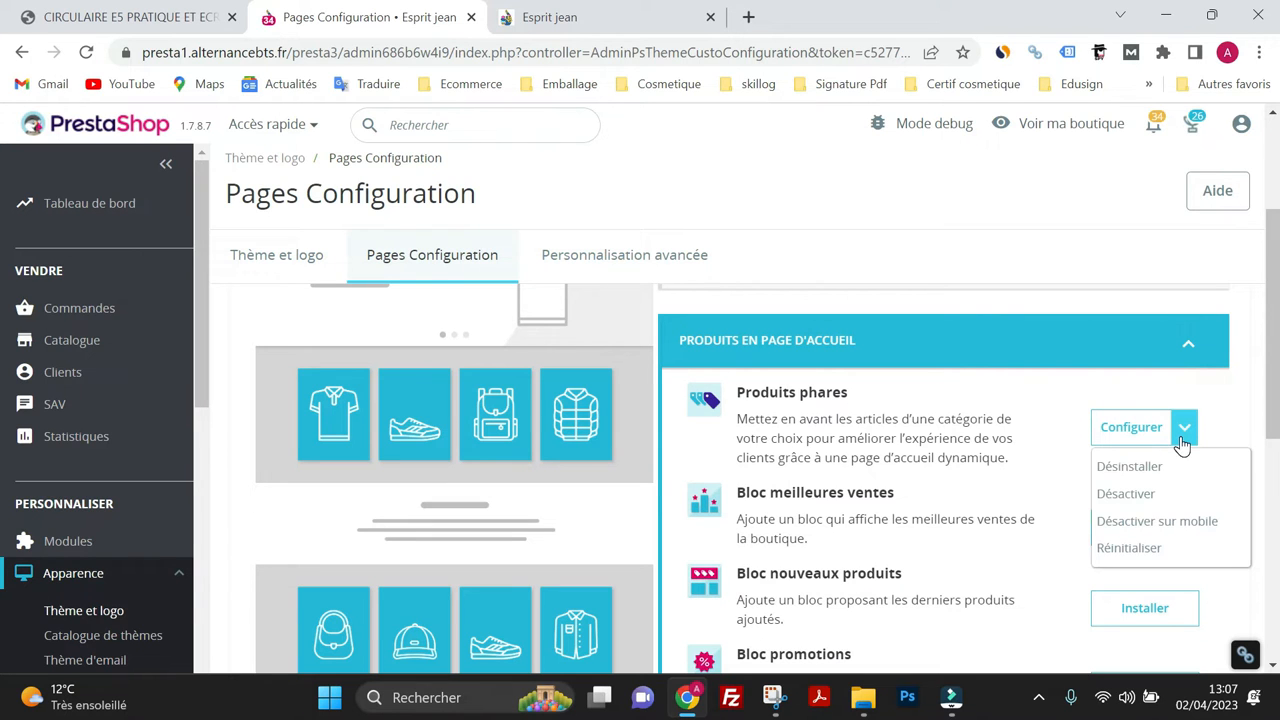
pyautogui.click(1125, 494)
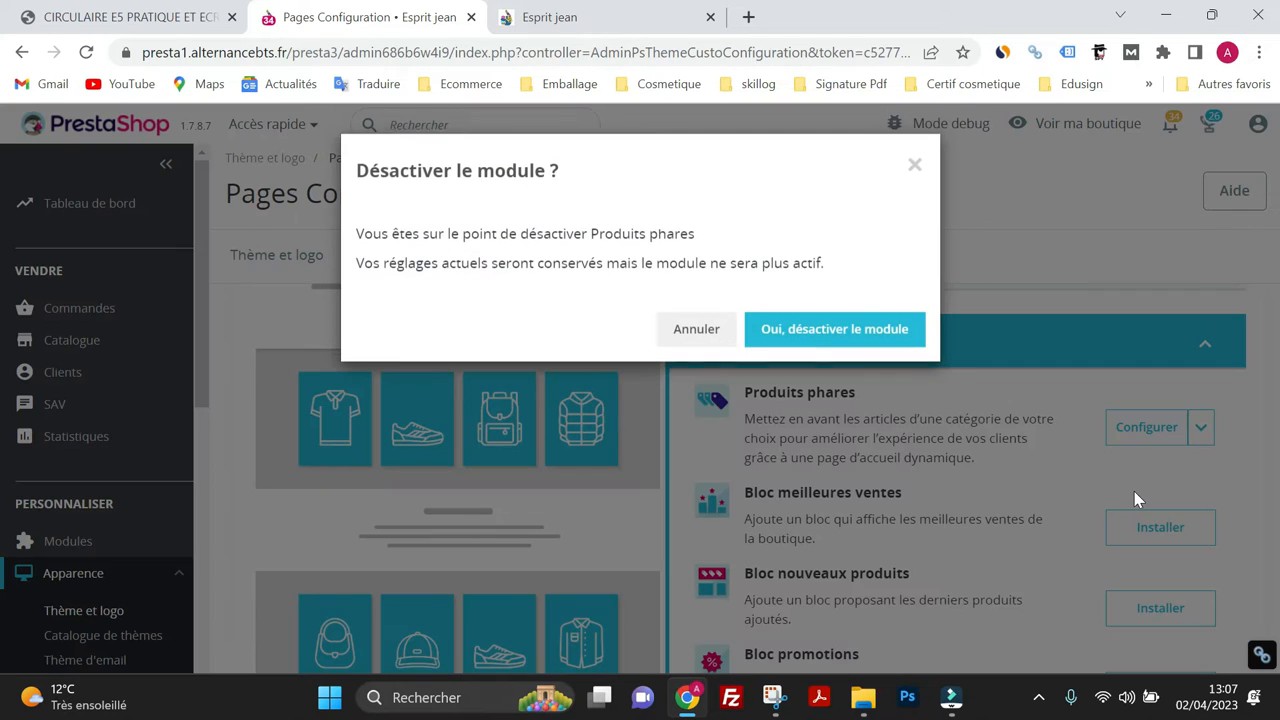
pyautogui.click(840, 330)
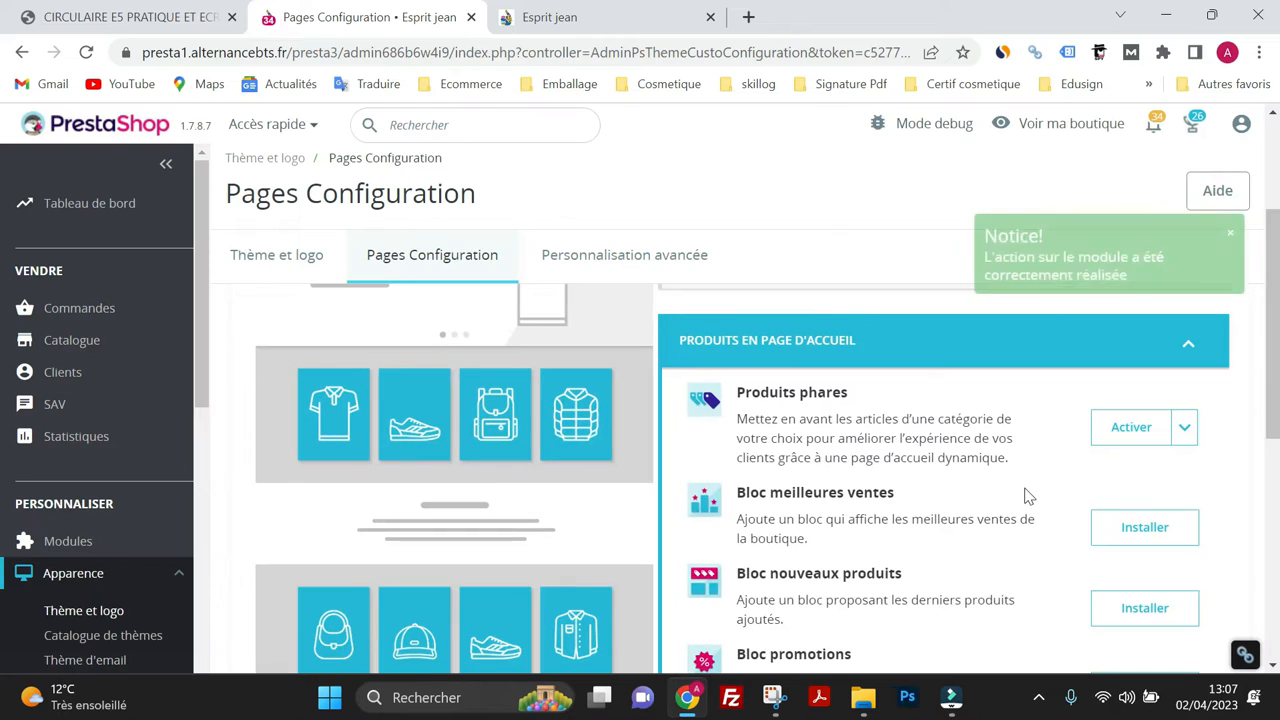
pyautogui.click(1131, 437)
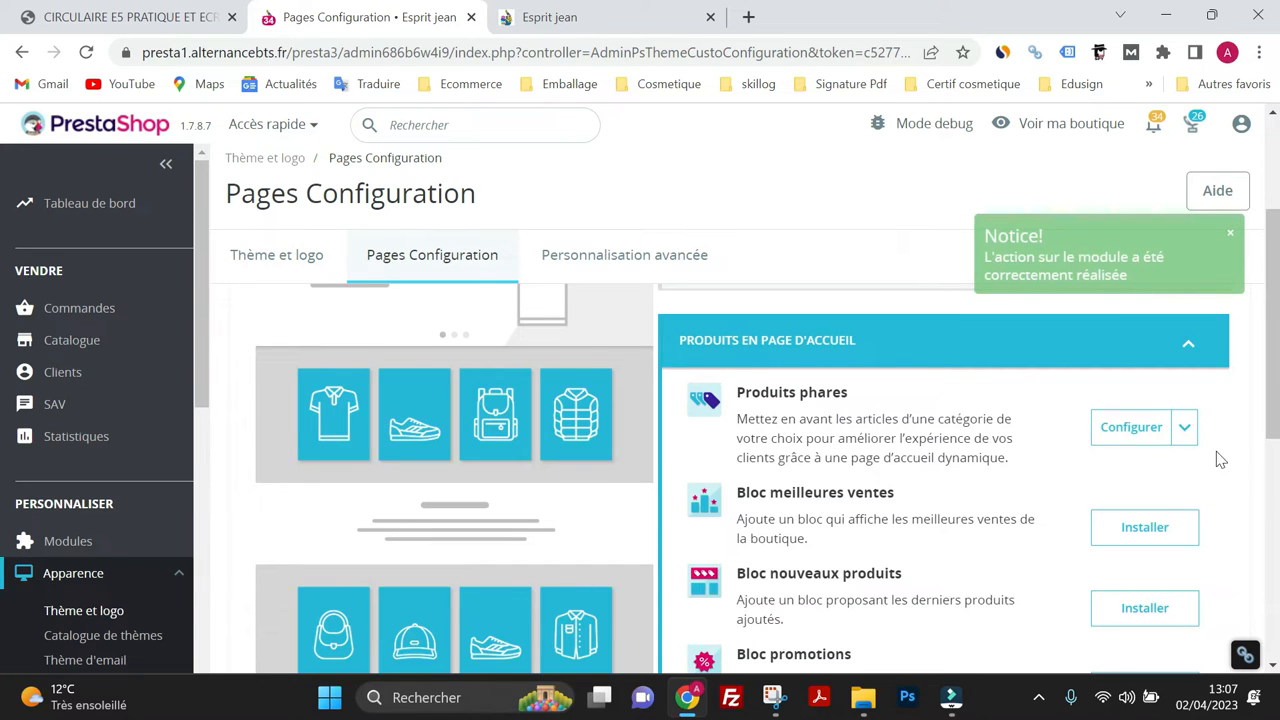
# Open the "Produits phares" module's configuration and compare its number of products with the popular products on the storefront
pyautogui.click(1124, 442)
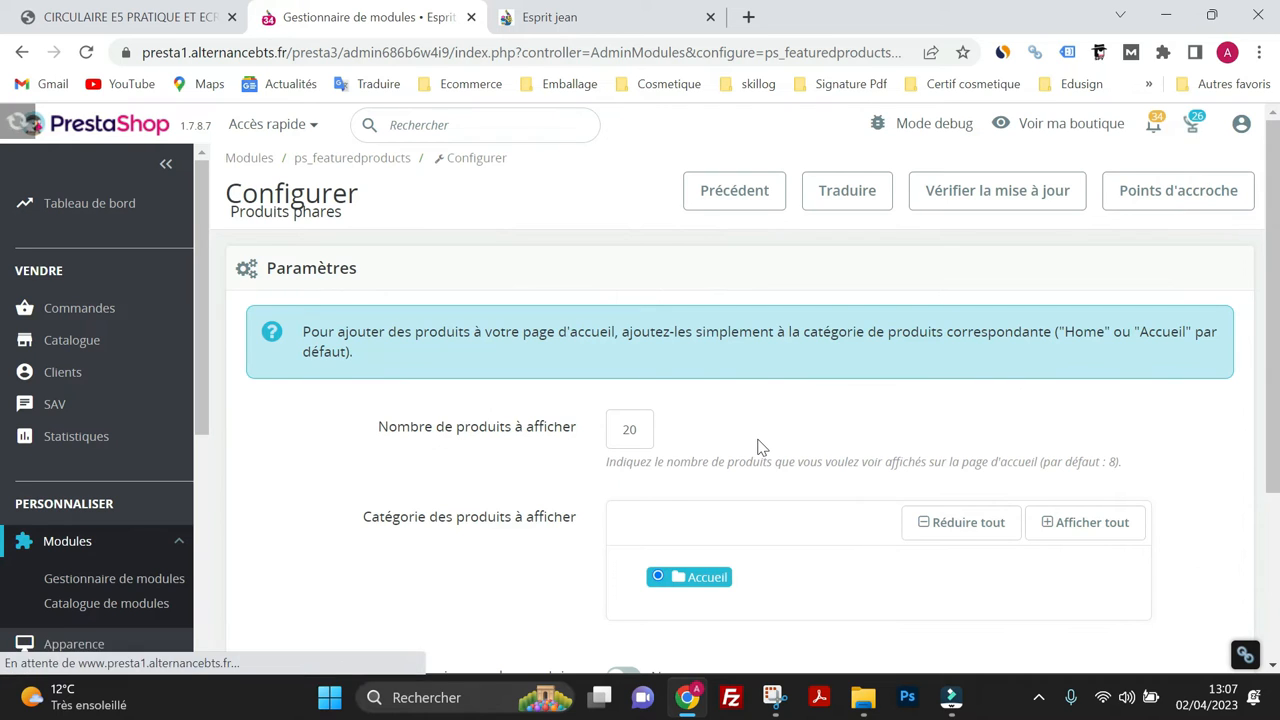
pyautogui.click(631, 428)
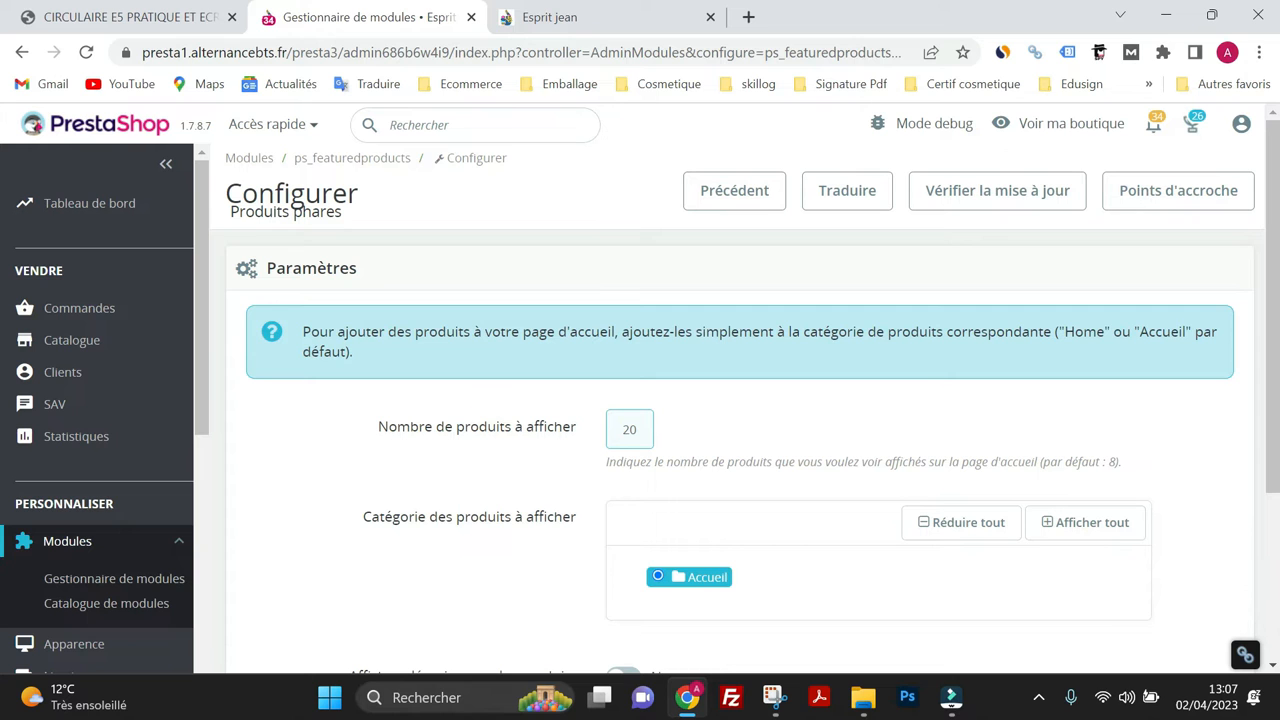
pyautogui.click(603, 19)
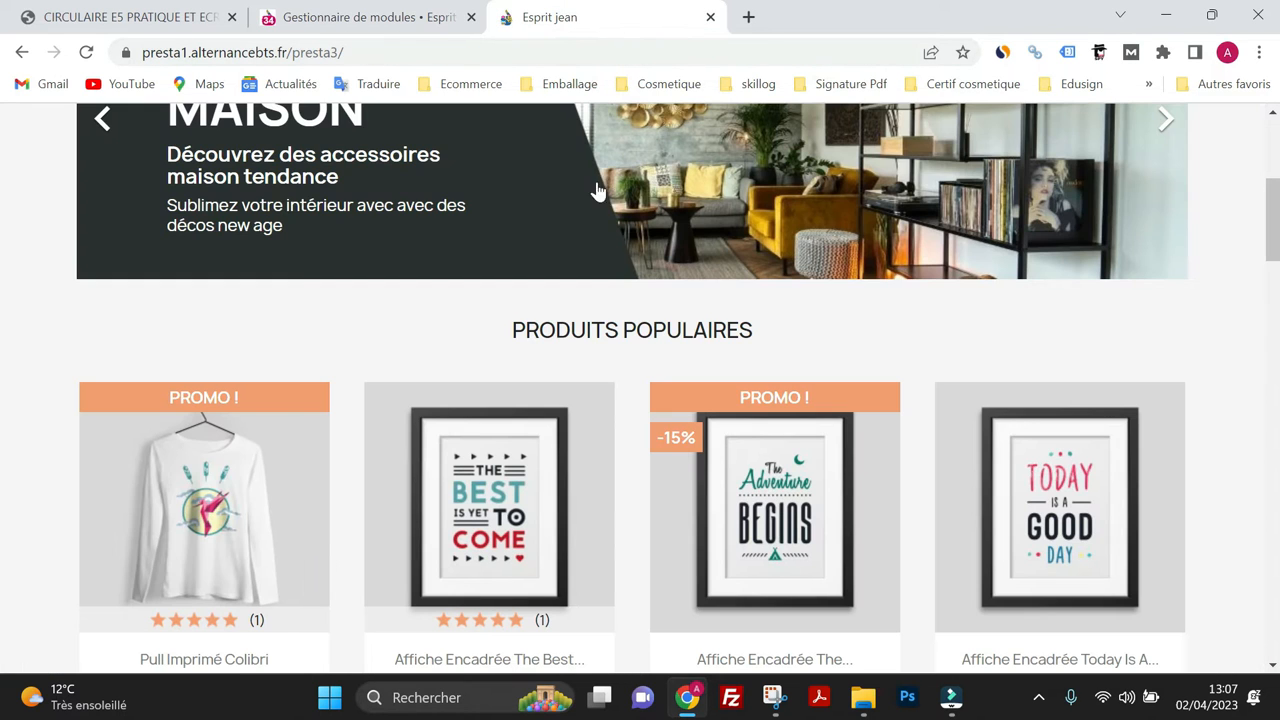
pyautogui.scroll(-5, 565, 363)
pyautogui.scroll(-5, 565, 363)
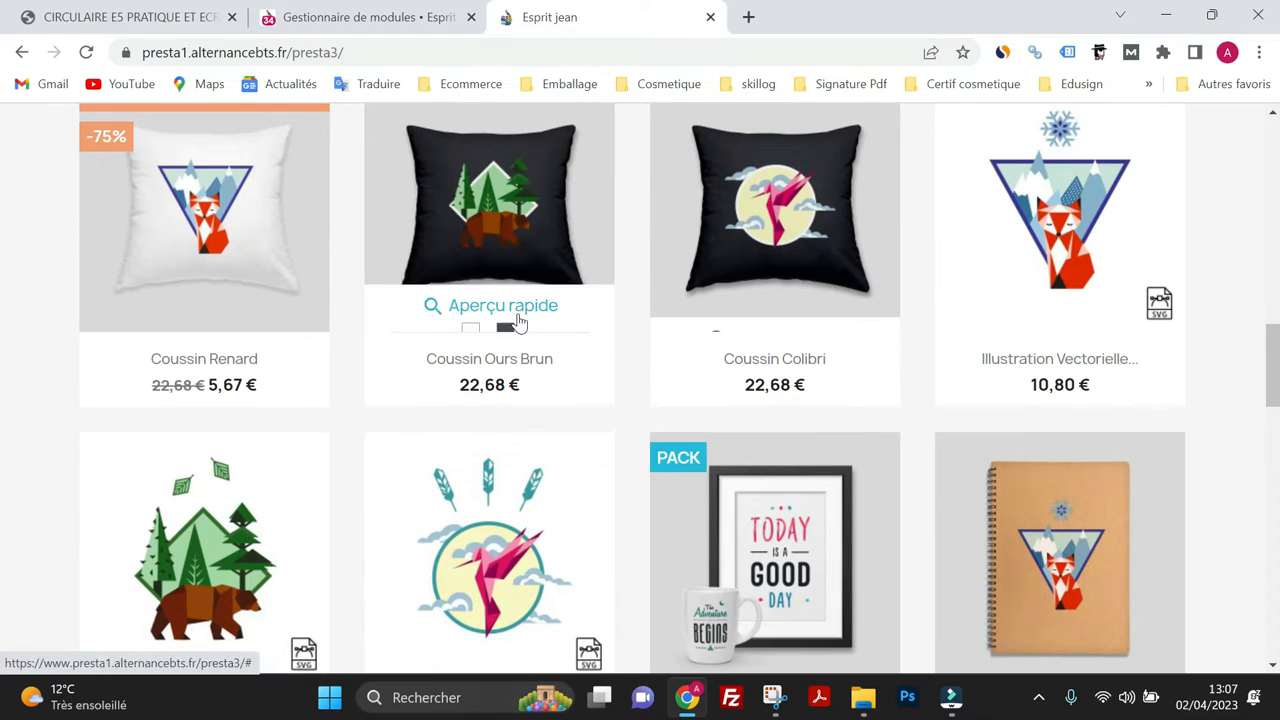
pyautogui.scroll(-3, 528, 449)
pyautogui.scroll(5, 535, 450)
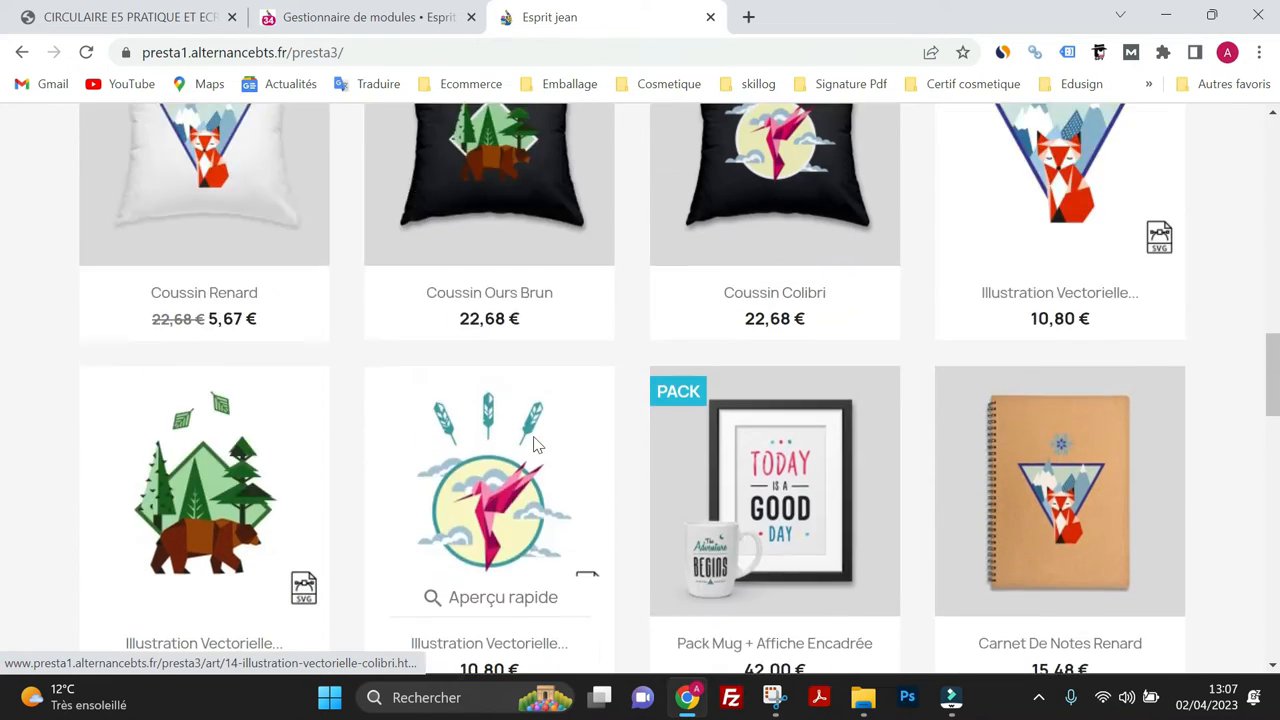
# Set the number of products to display in "Produits phares" to 10 and save the settings
pyautogui.click(433, 17)
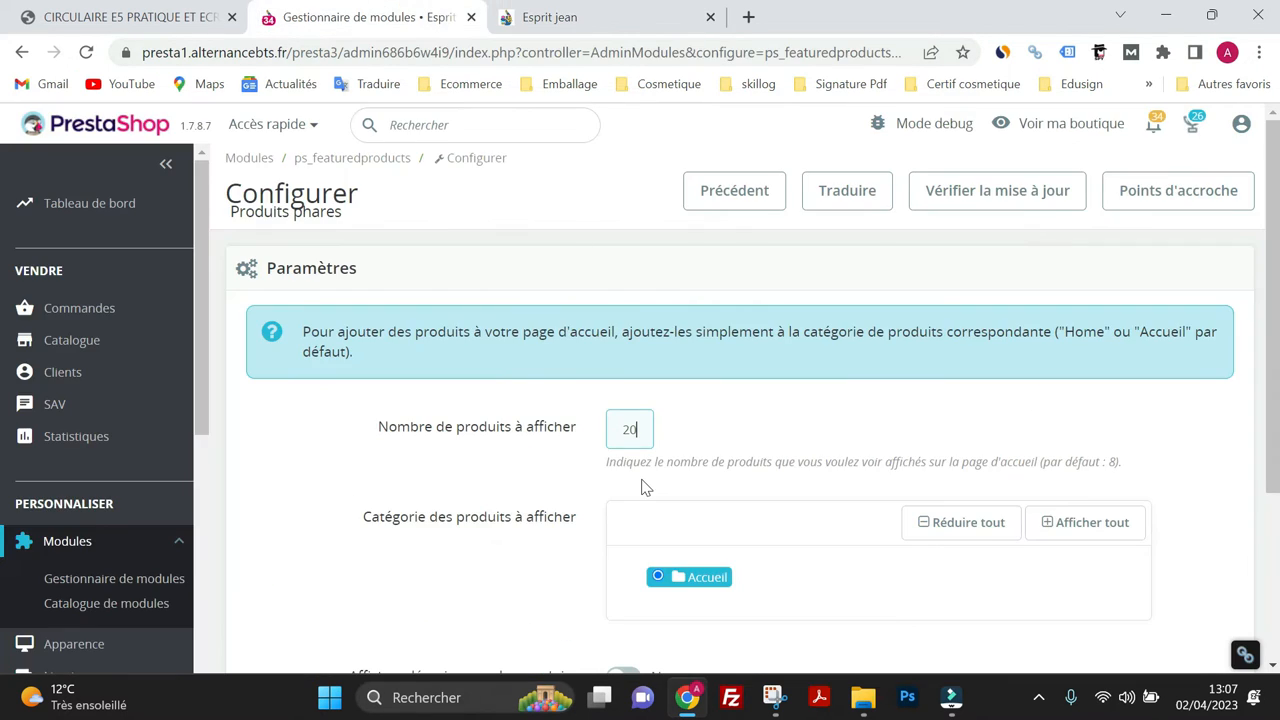
pyautogui.doubleClick(638, 428)
pyautogui.write('10')
pyautogui.scroll(-5, 590, 420)
pyautogui.click(1182, 570)
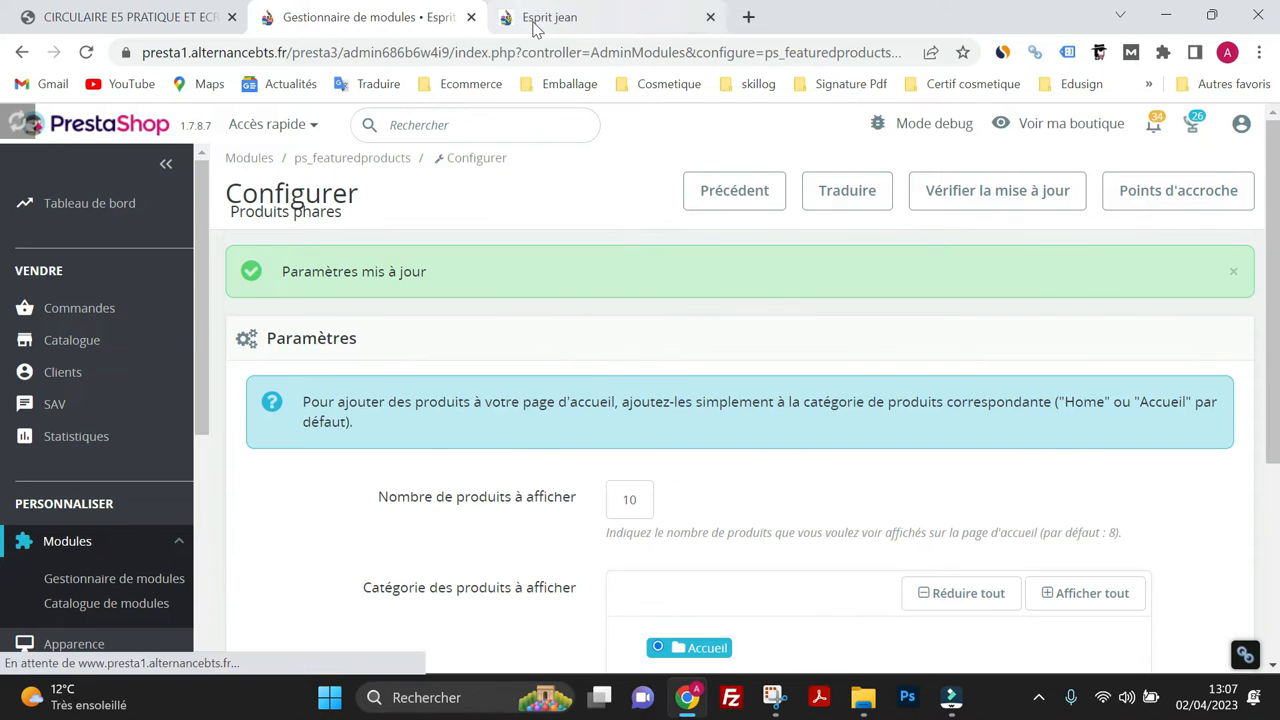
# Reload the storefront home page and check how many popular products it displays
pyautogui.click(535, 20)
pyautogui.click(86, 52)
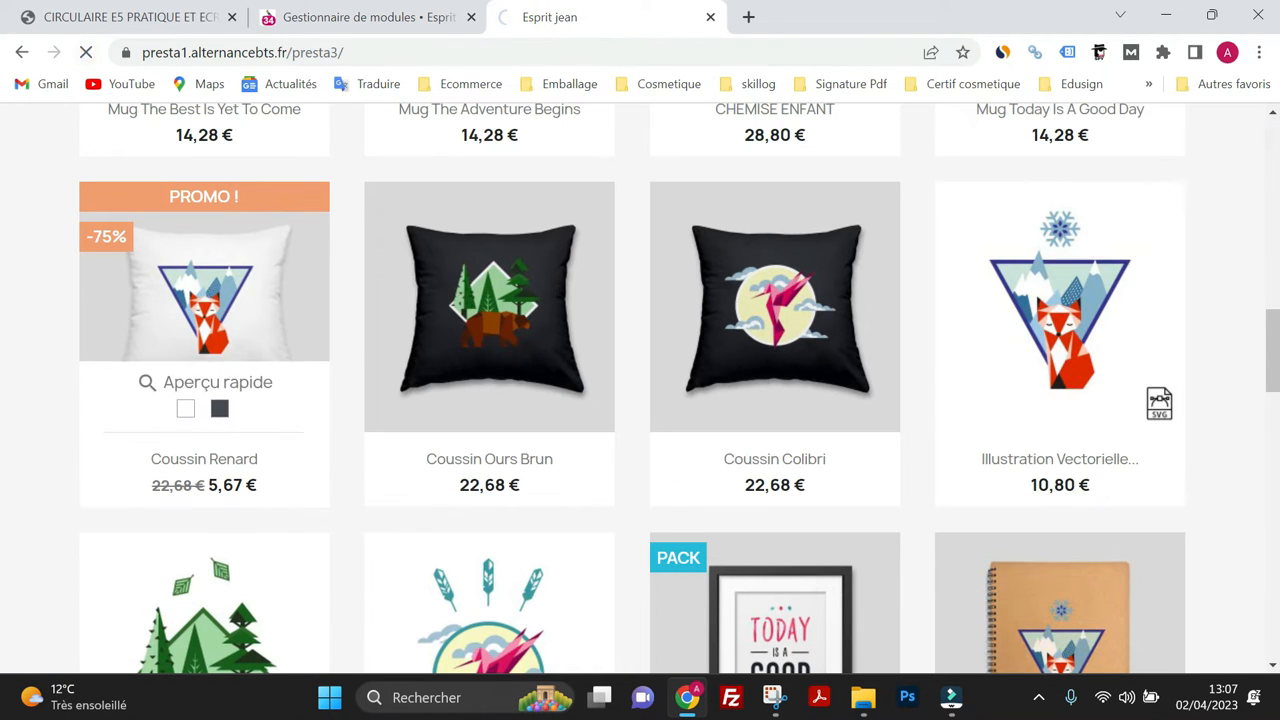
pyautogui.scroll(-7, 448, 308)
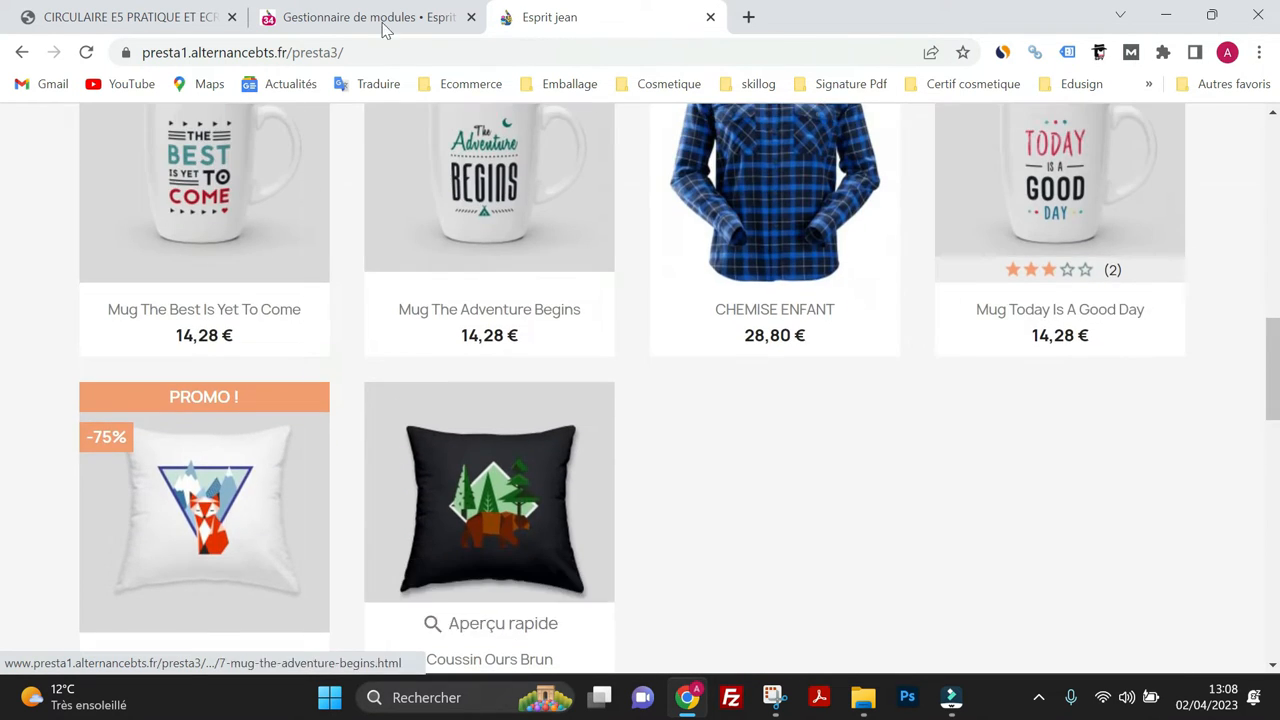
# Set the number of featured products to display to 20 and save the module settings
pyautogui.click(375, 18)
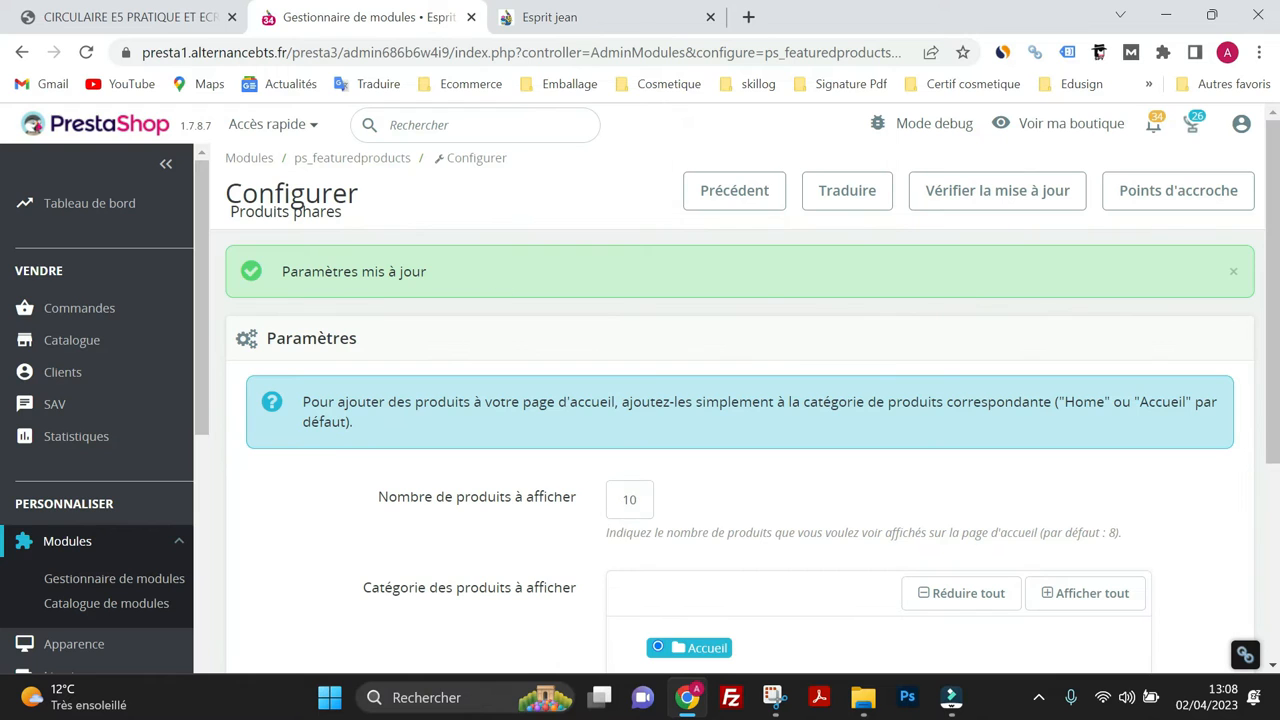
pyautogui.doubleClick(636, 500)
pyautogui.write('2')
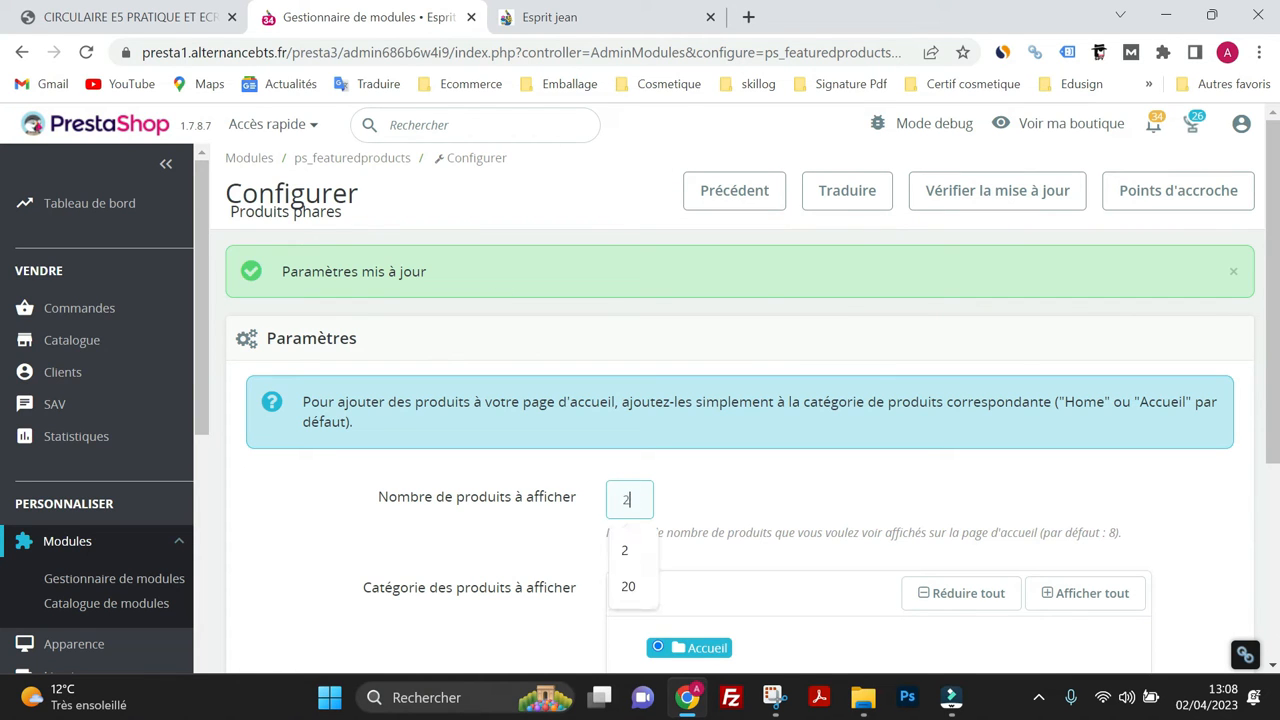
pyautogui.scroll(-3, 929, 451)
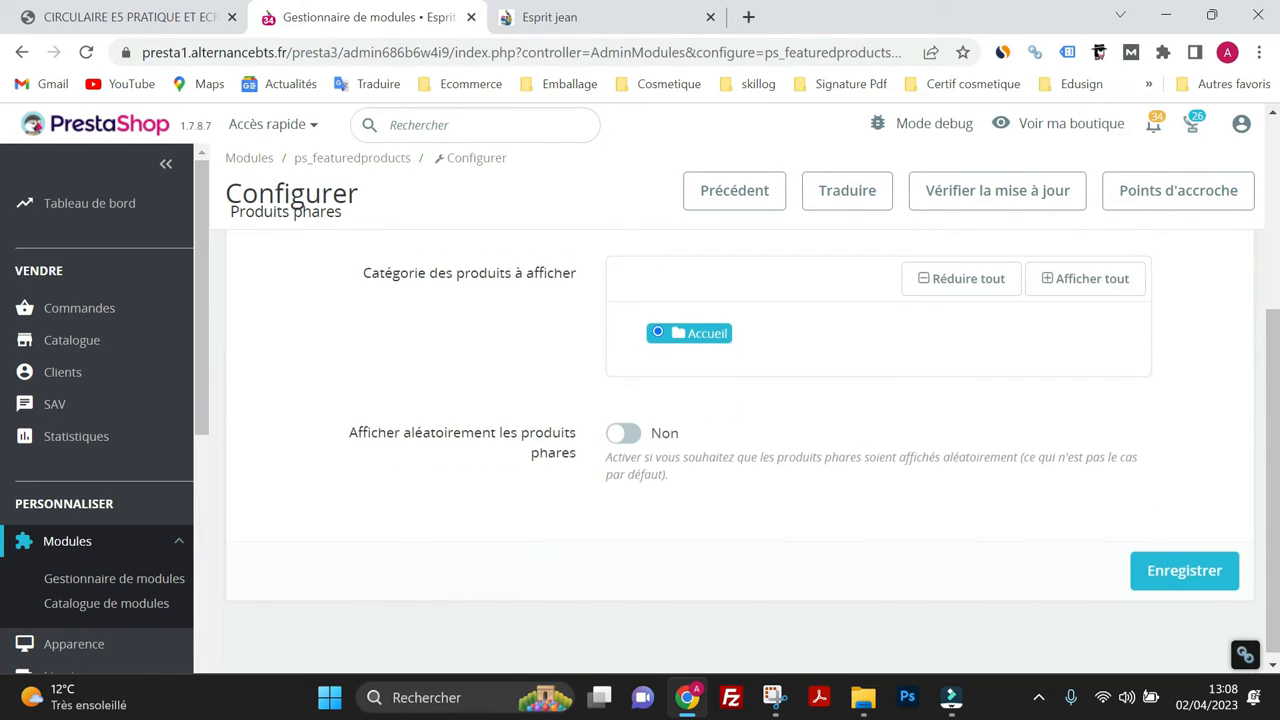
pyautogui.click(1182, 566)
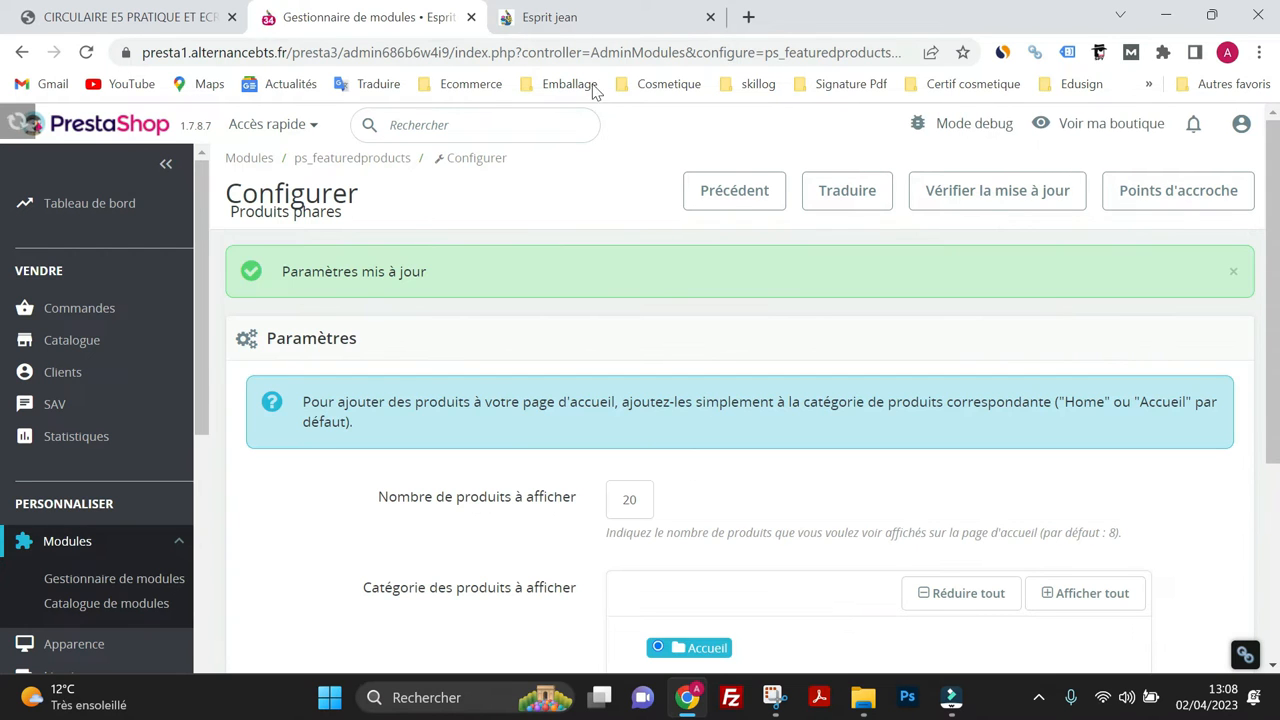
# Refresh the shop's home page and review the popular products list against the new product count
pyautogui.click(604, 17)
pyautogui.click(87, 52)
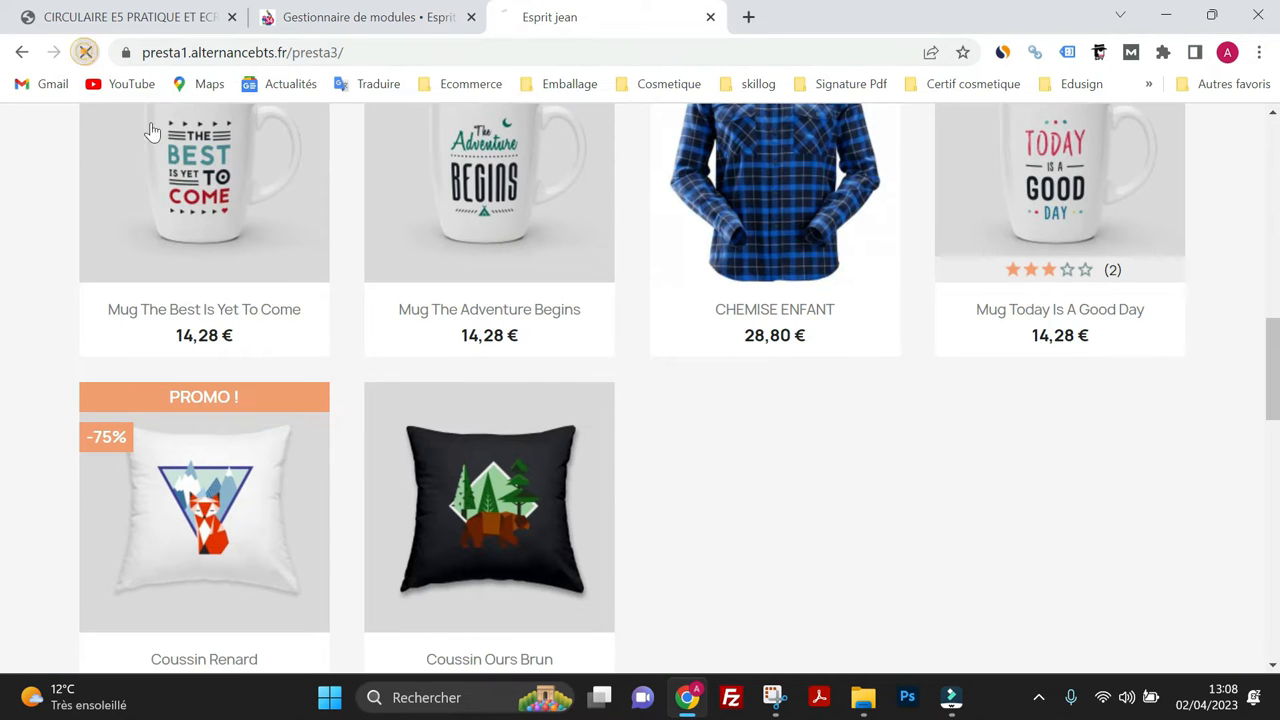
pyautogui.scroll(4, 415, 278)
pyautogui.scroll(2, 420, 290)
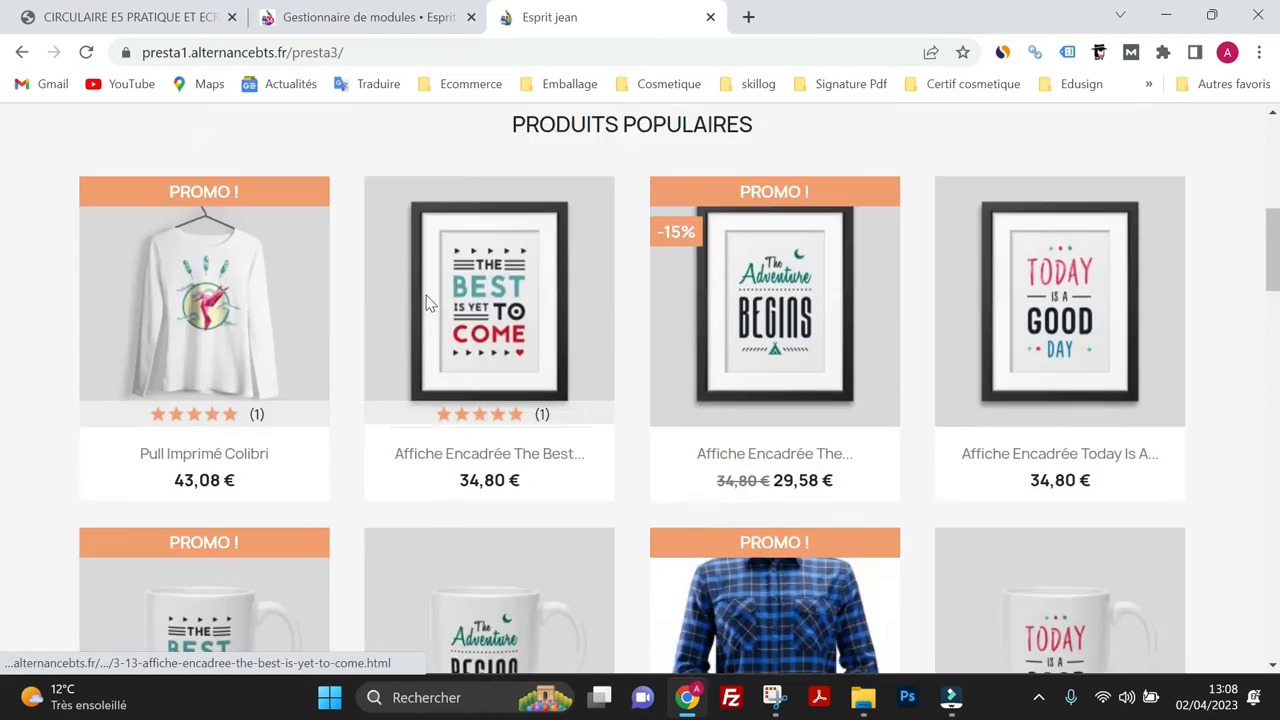
pyautogui.scroll(-8, 427, 300)
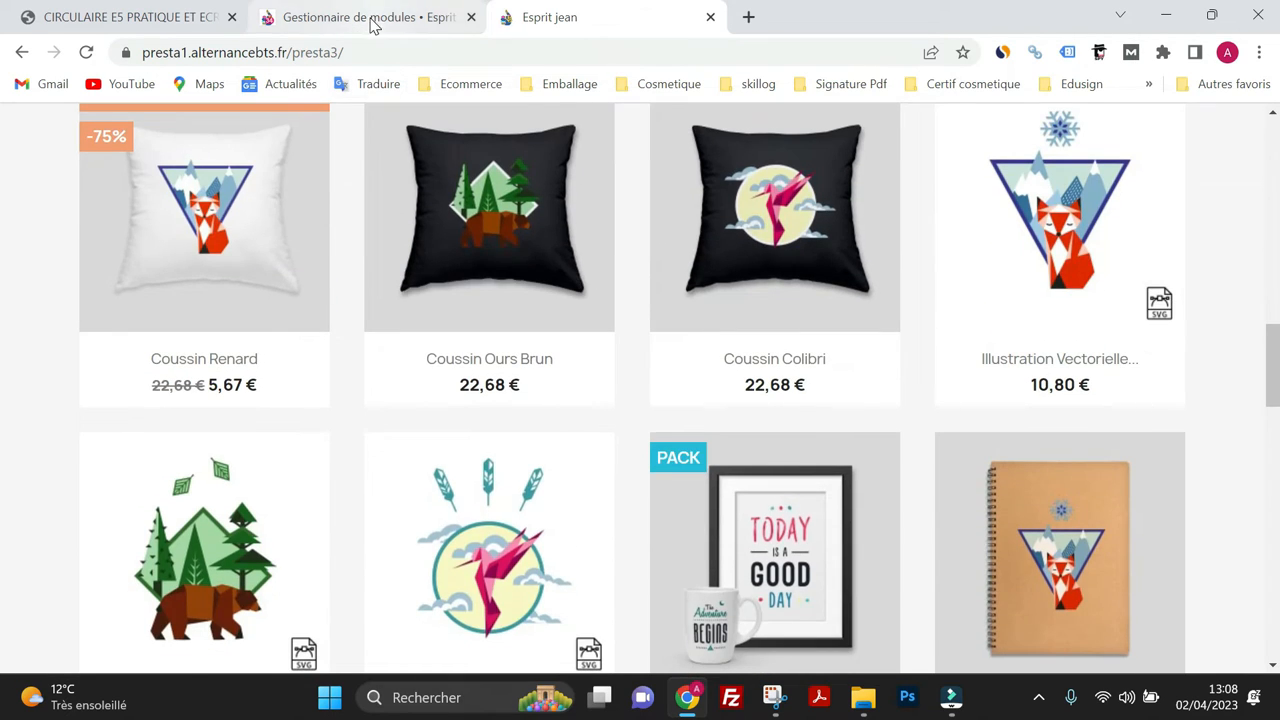
# Return to the "Produits phares" configuration and expand the Accueil category in the displayed products' category tree
pyautogui.click(366, 19)
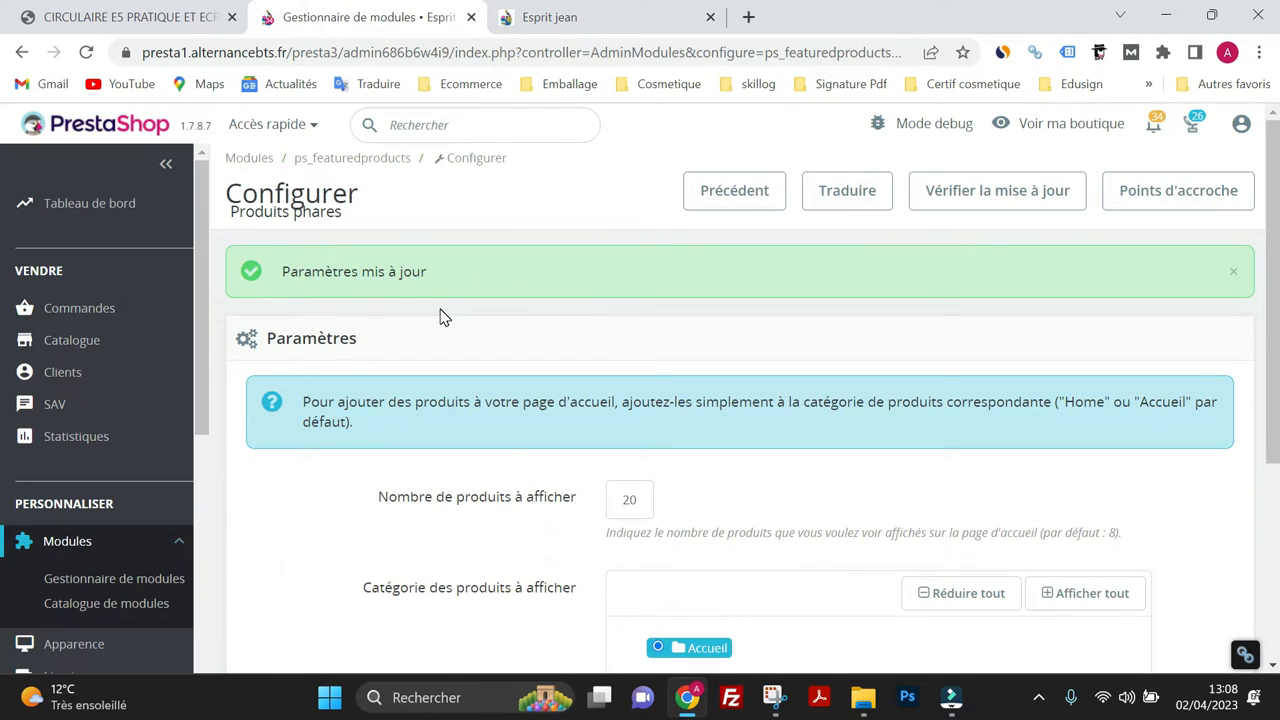
pyautogui.scroll(-2, 578, 352)
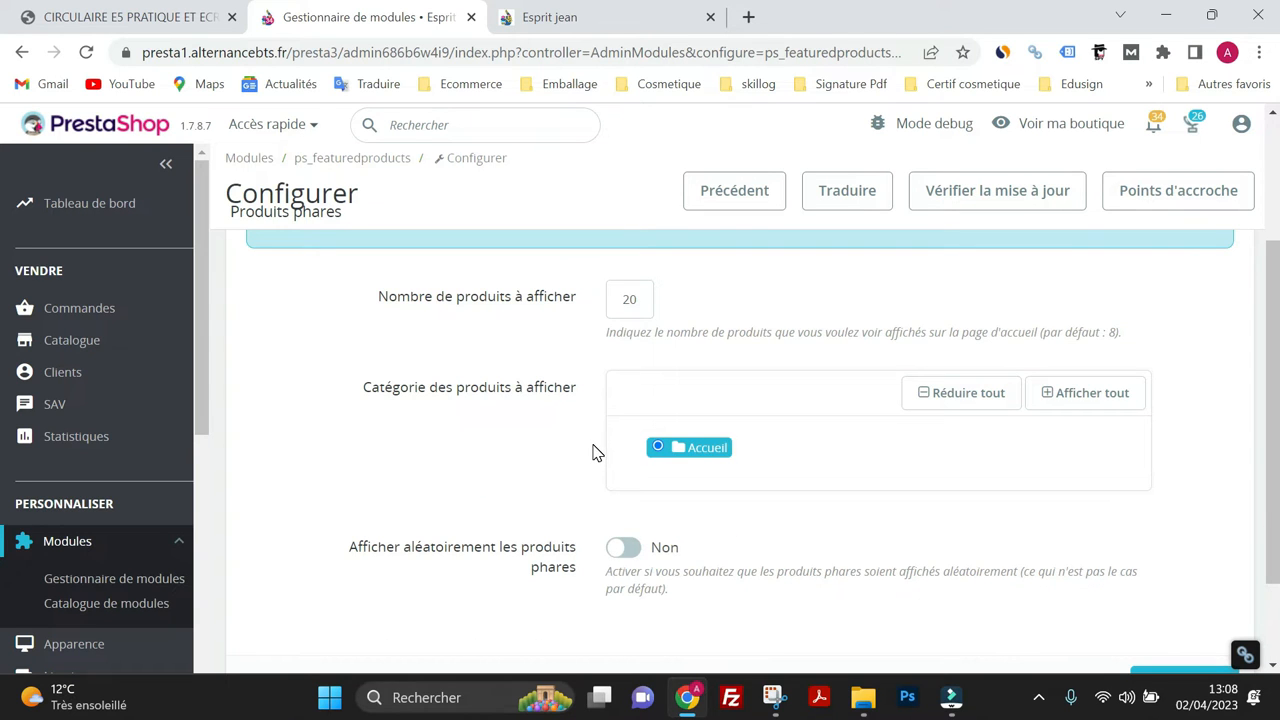
pyautogui.click(720, 450)
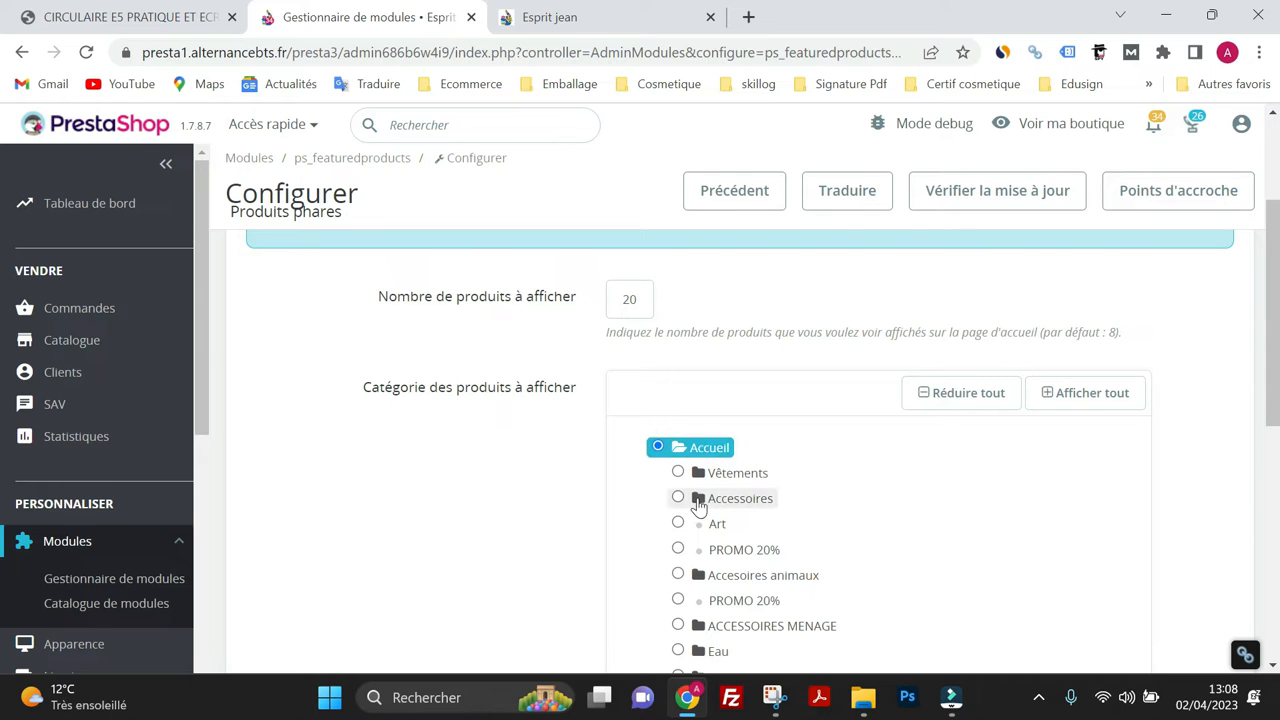
# Review the storefront home page's category navigation and popular products, currently drawn from the Accueil category
pyautogui.click(634, 20)
pyautogui.scroll(2, 770, 330)
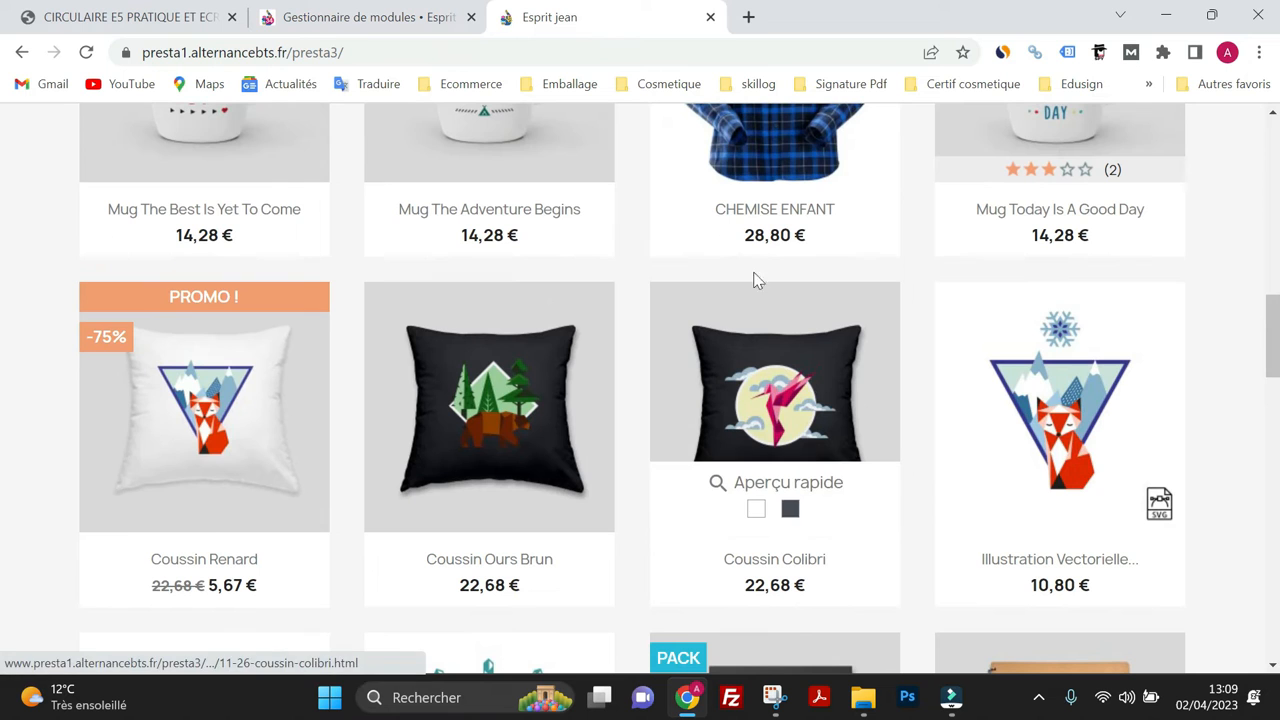
pyautogui.scroll(3, 600, 512)
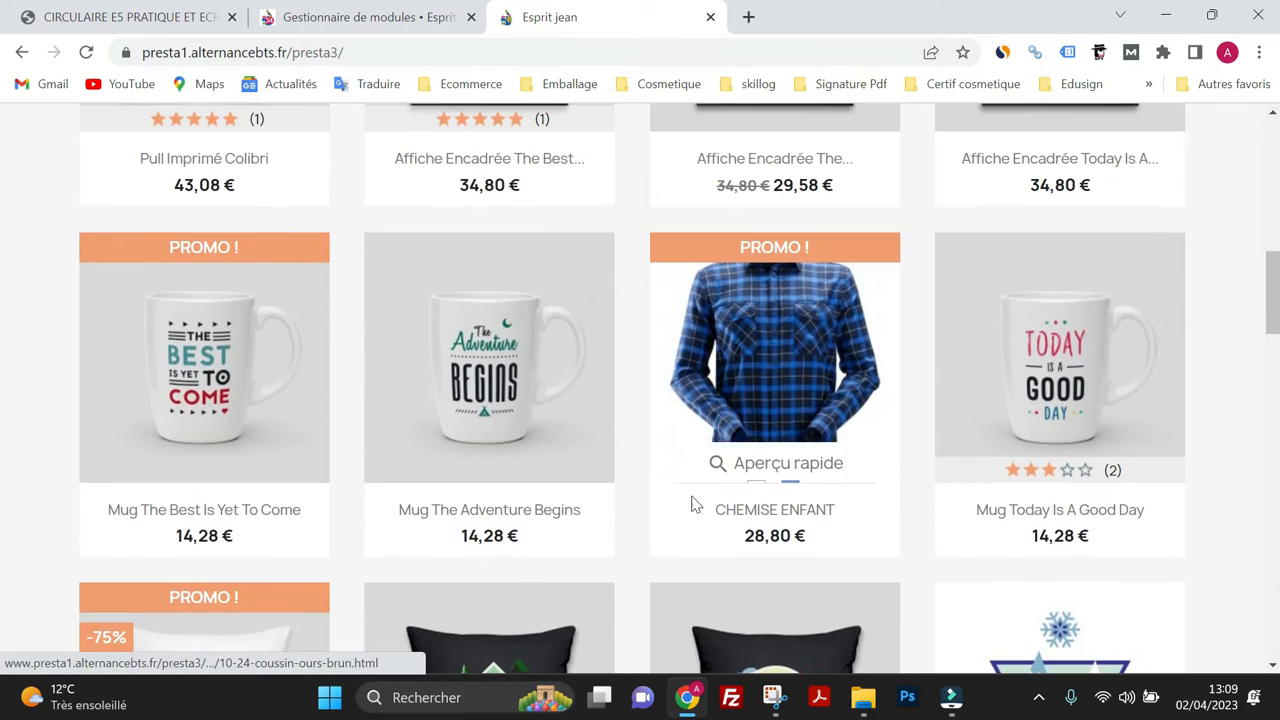
pyautogui.scroll(5, 729, 457)
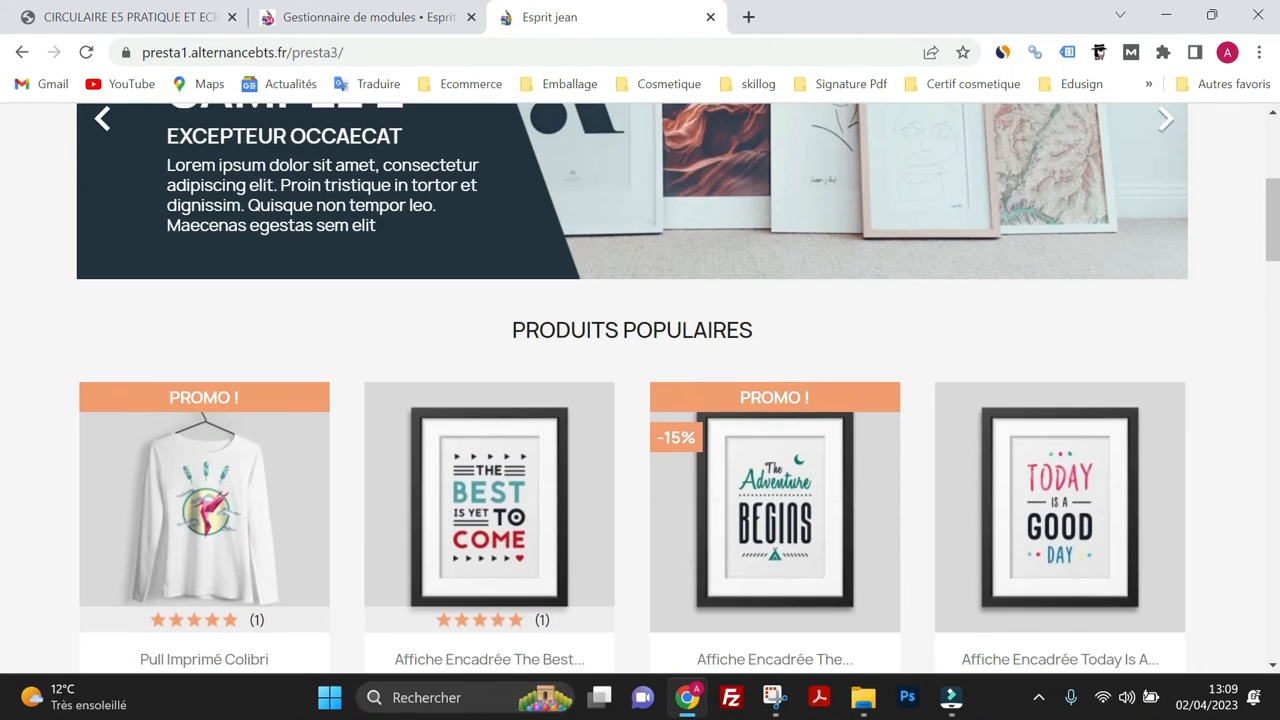
pyautogui.scroll(3, 608, 234)
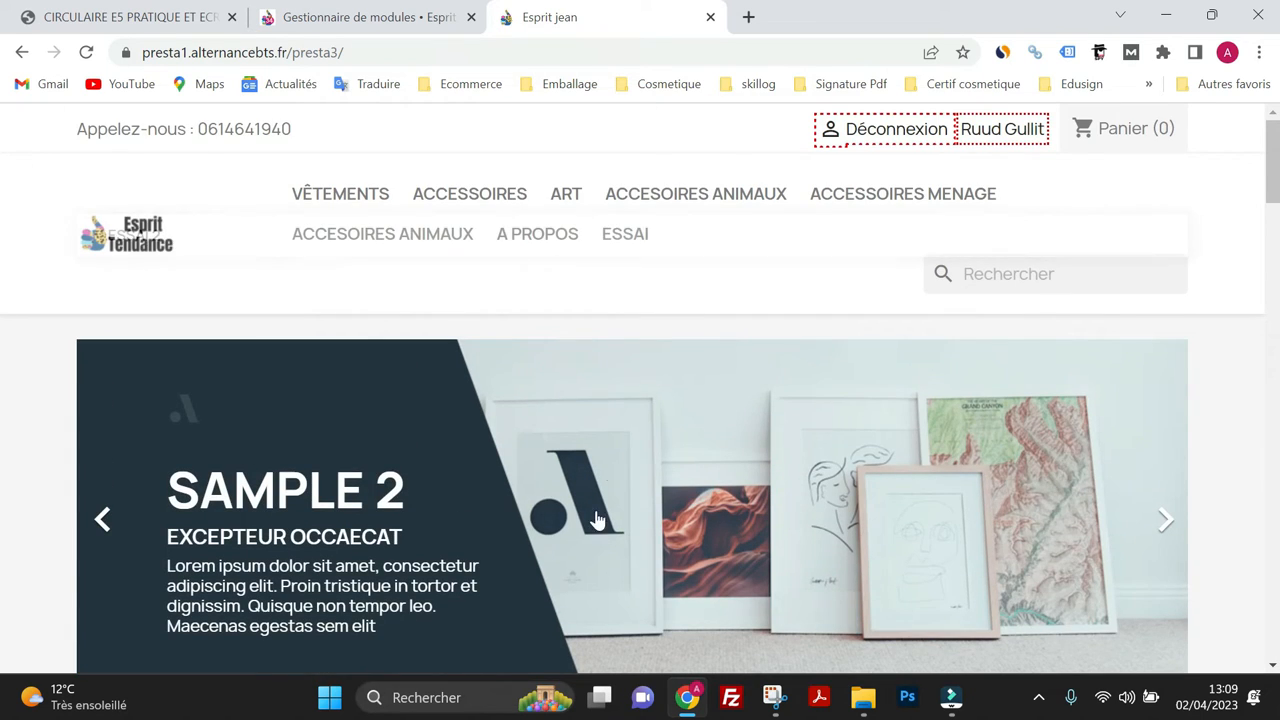
pyautogui.scroll(-2, 588, 565)
pyautogui.scroll(-2, 588, 565)
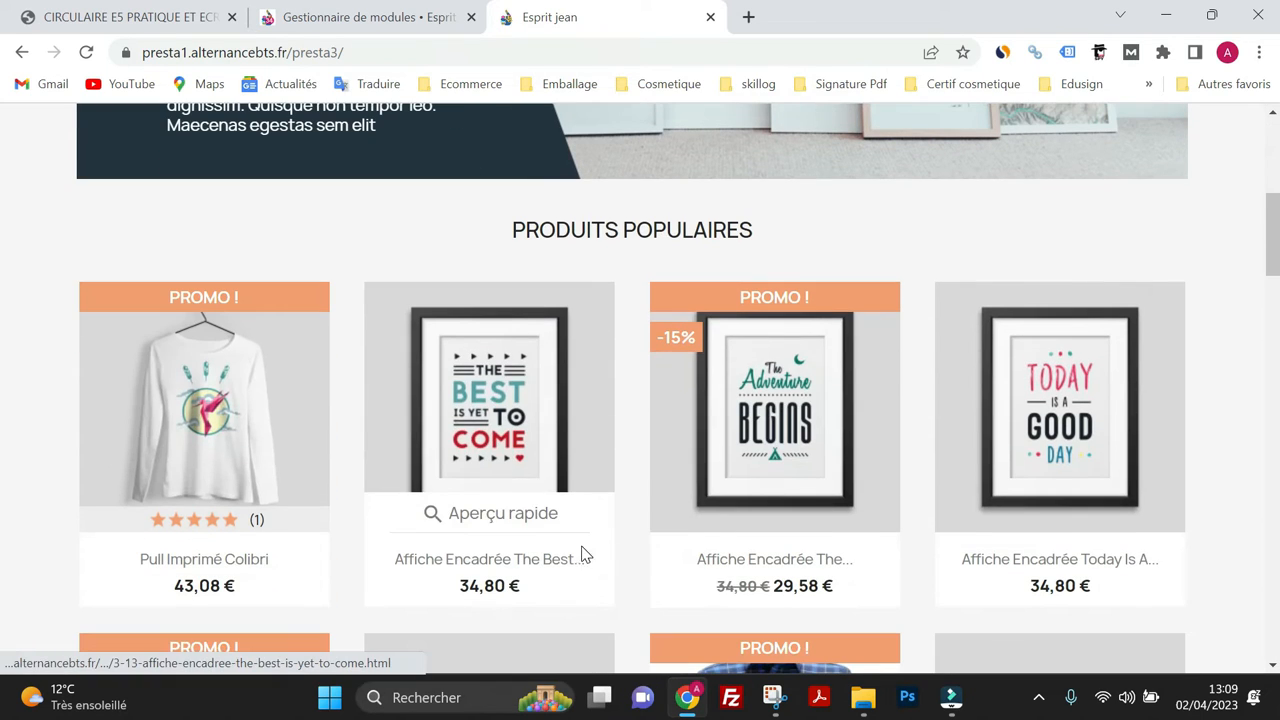
# Choose Accessoires as the category of featured products in the "Produits phares" module and save the settings
pyautogui.click(397, 17)
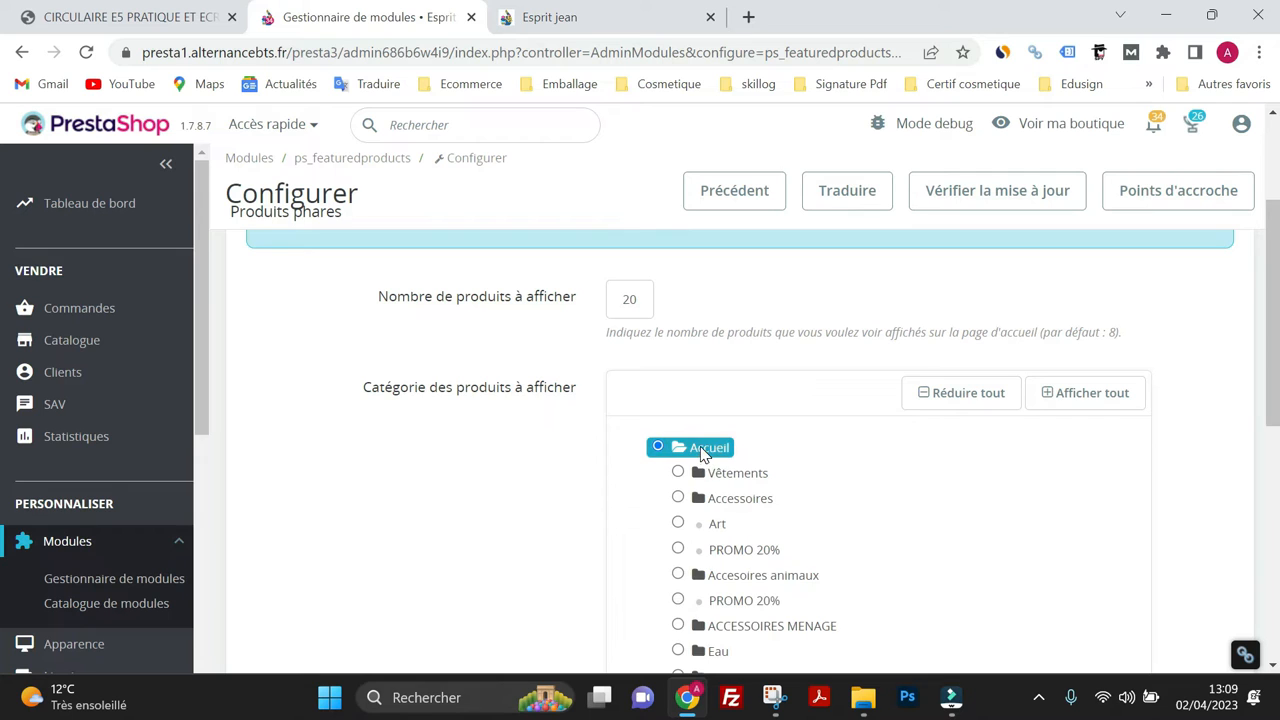
pyautogui.click(702, 449)
pyautogui.click(702, 450)
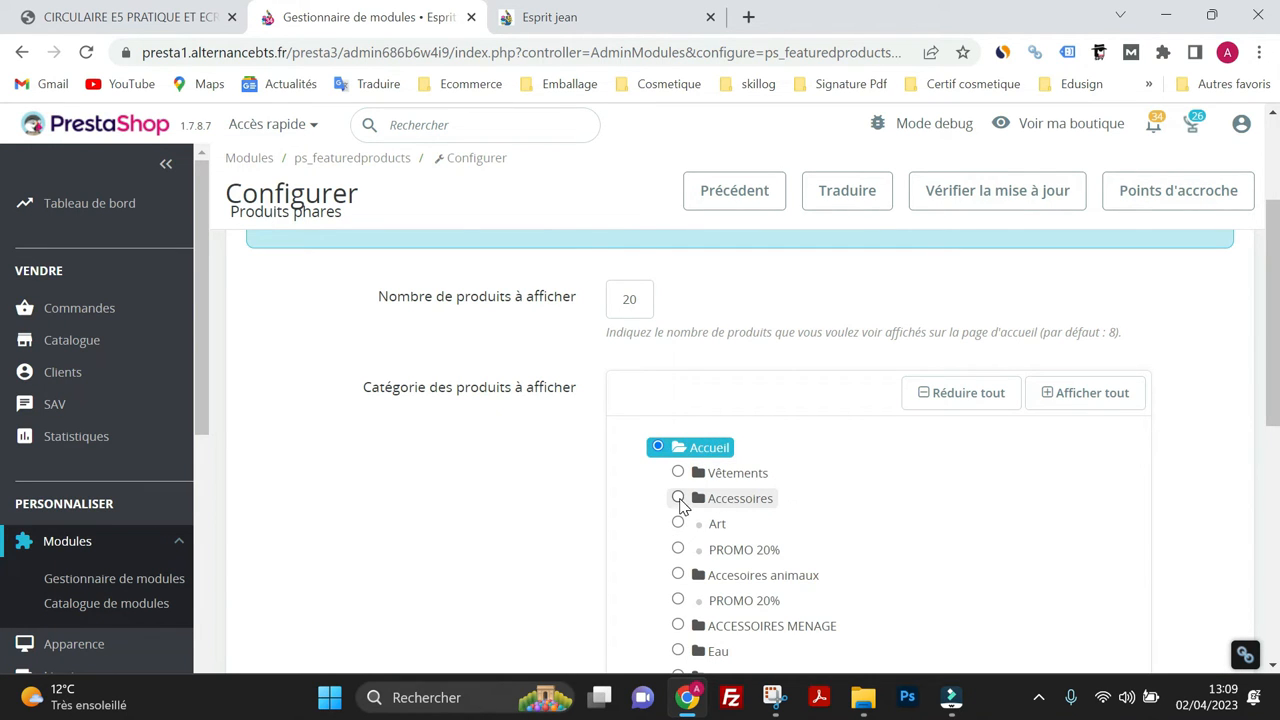
pyautogui.click(679, 498)
pyautogui.scroll(-6, 938, 490)
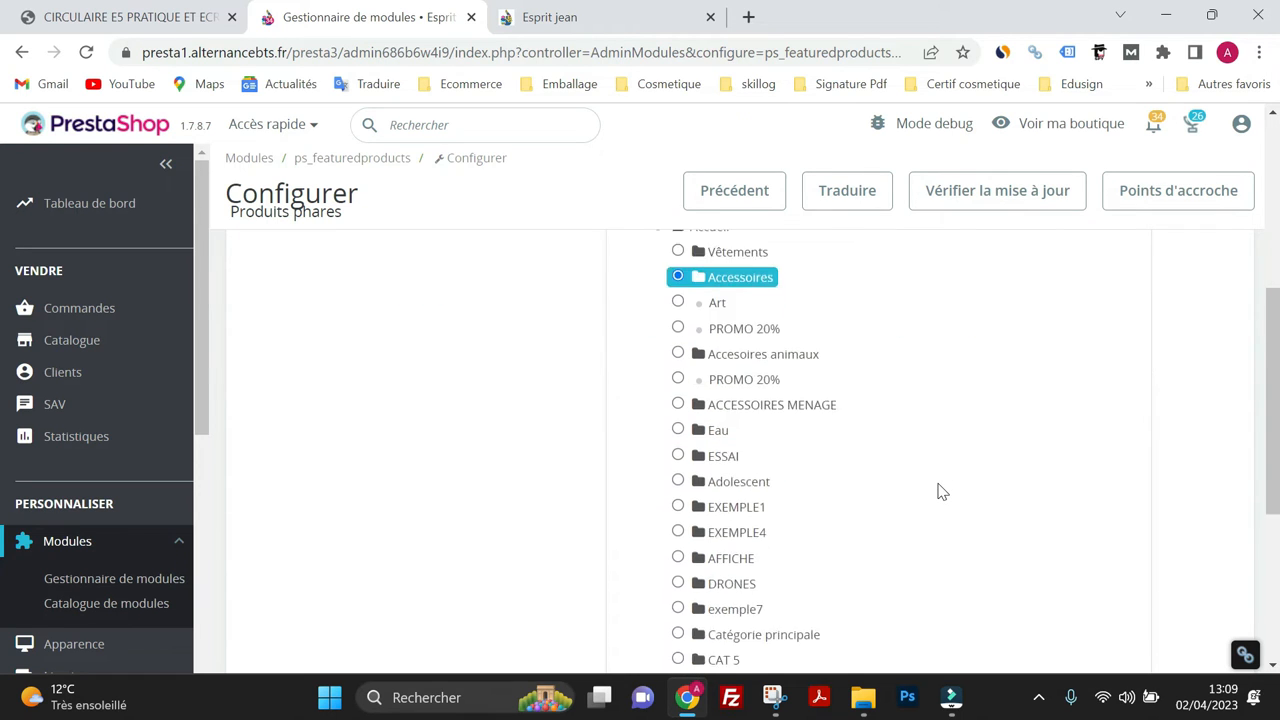
pyautogui.click(1143, 566)
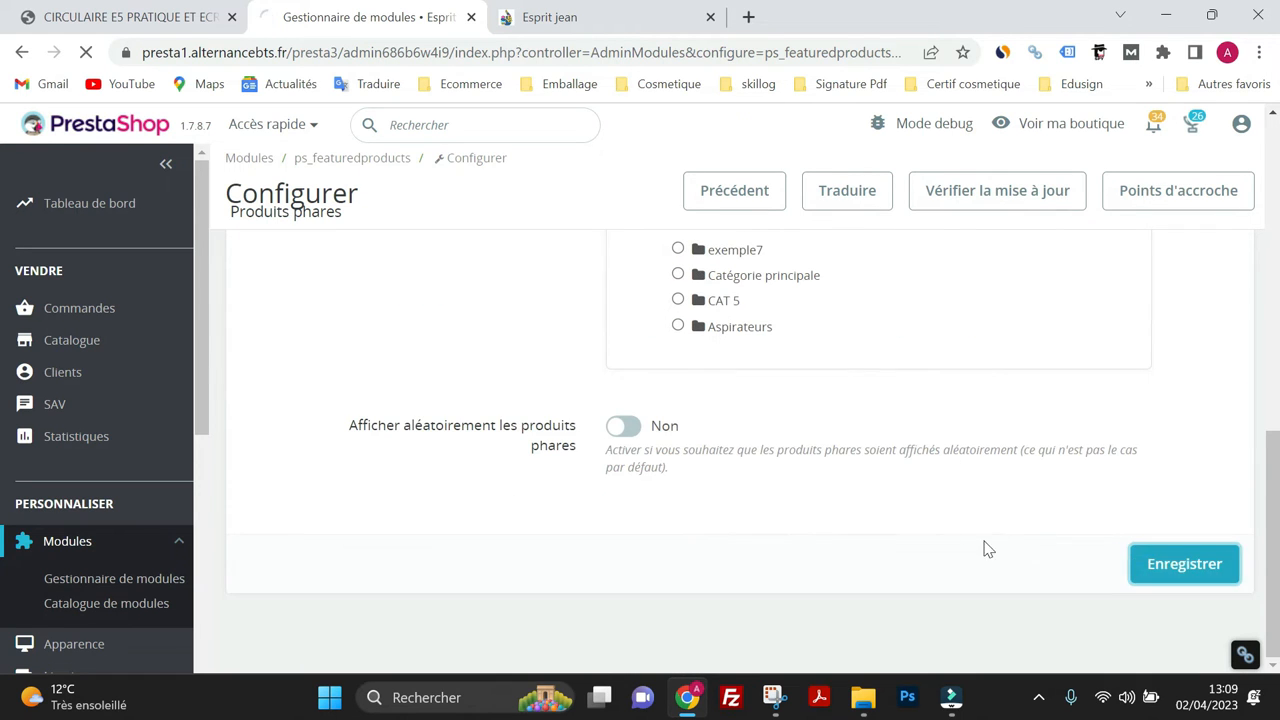
# Reload the storefront home page and check the popular products shown for the Accessoires category
pyautogui.click(543, 24)
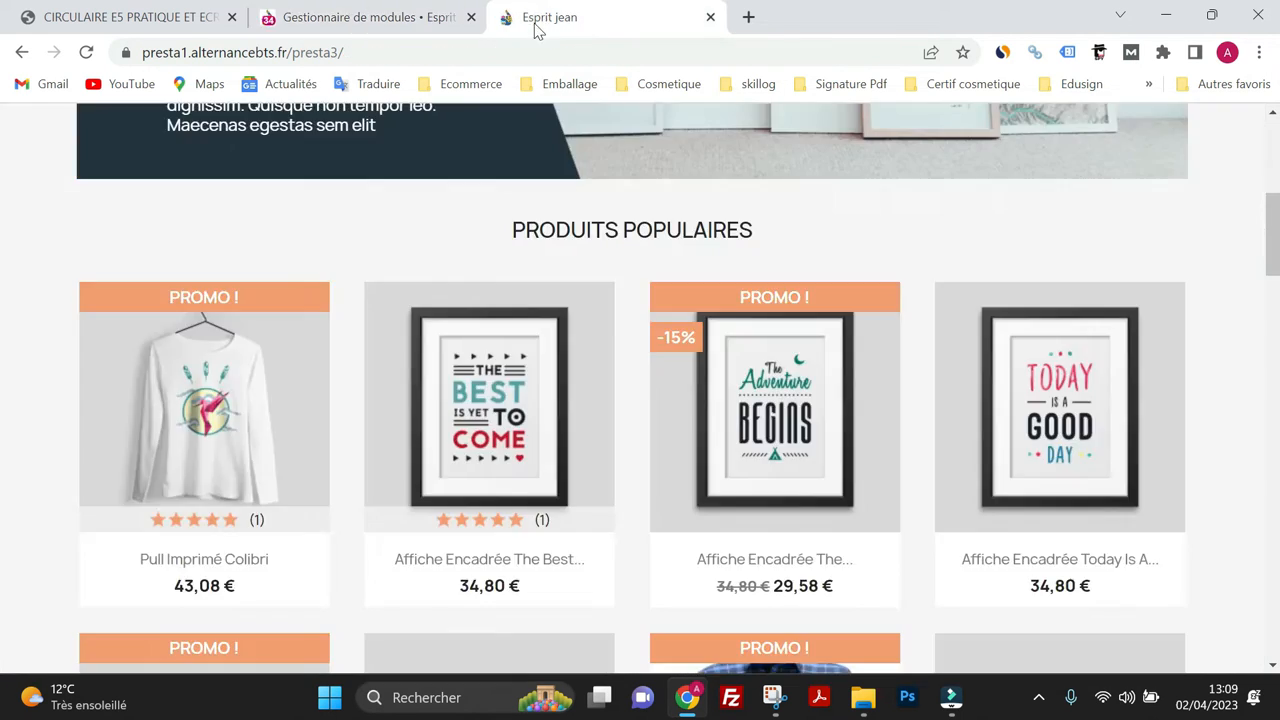
pyautogui.click(86, 52)
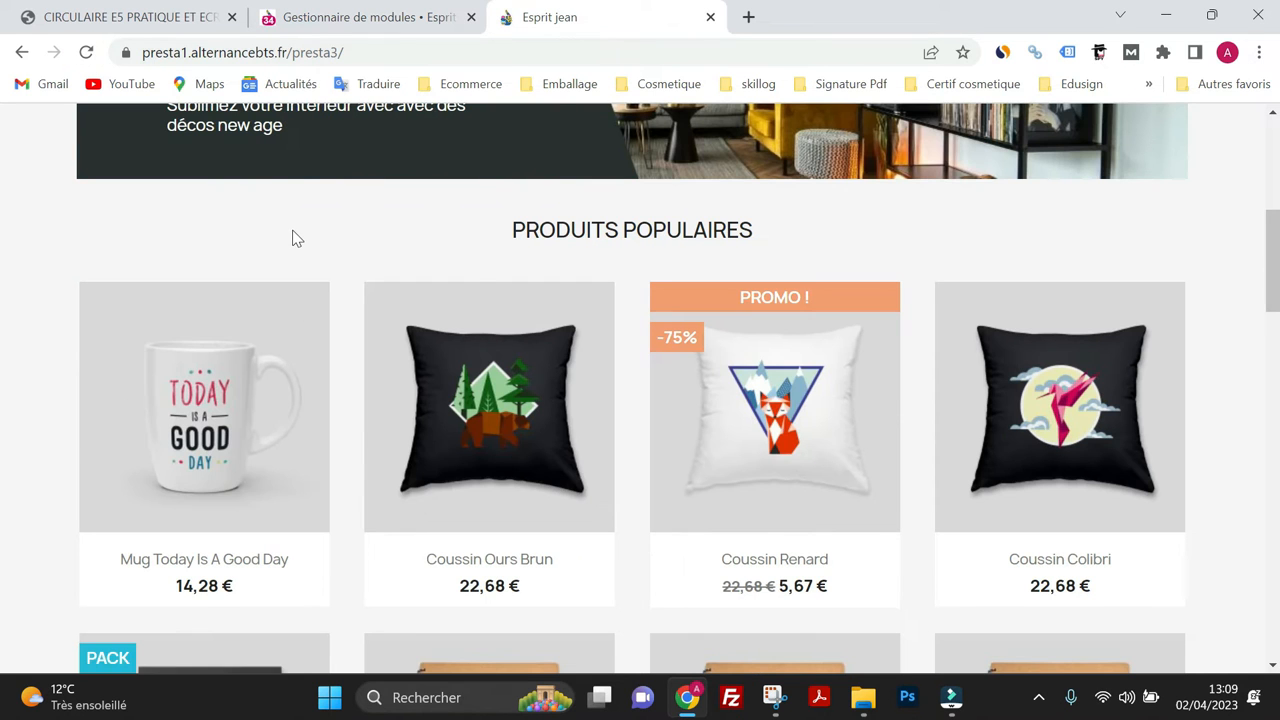
pyautogui.scroll(-3, 314, 549)
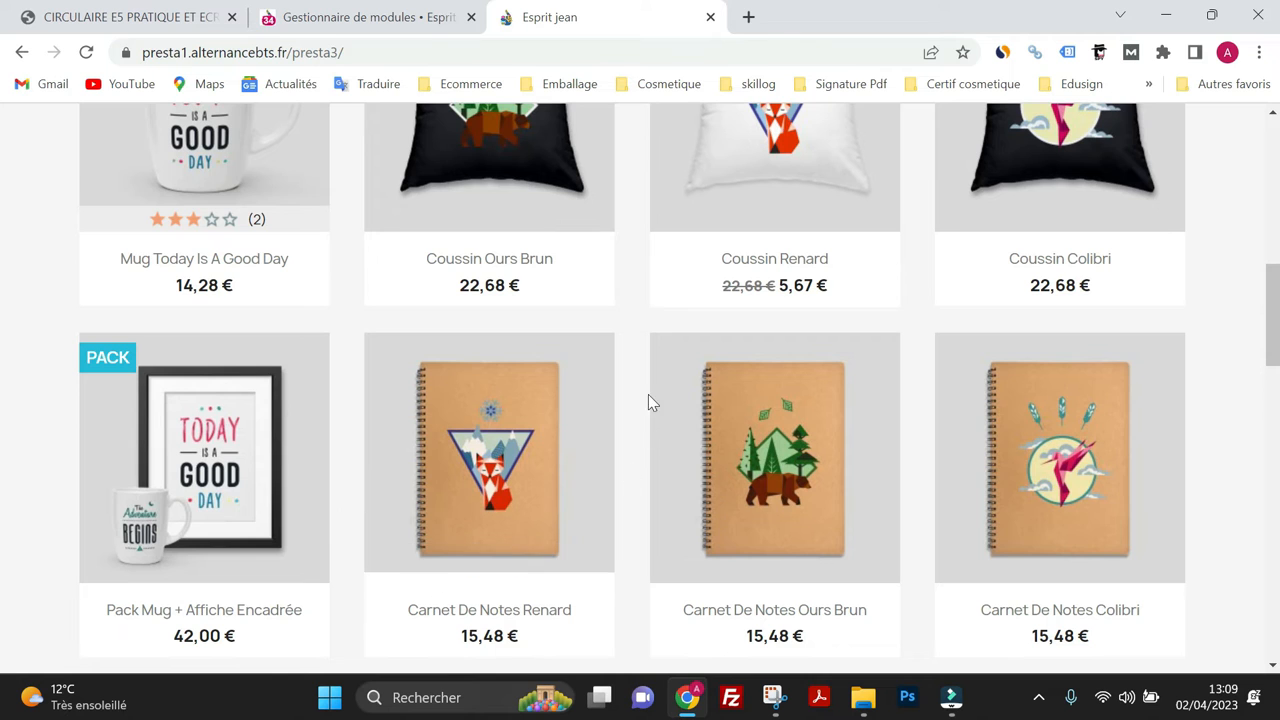
# Switch the featured products category to Art in the module configuration and save
pyautogui.click(390, 17)
pyautogui.scroll(-3, 510, 262)
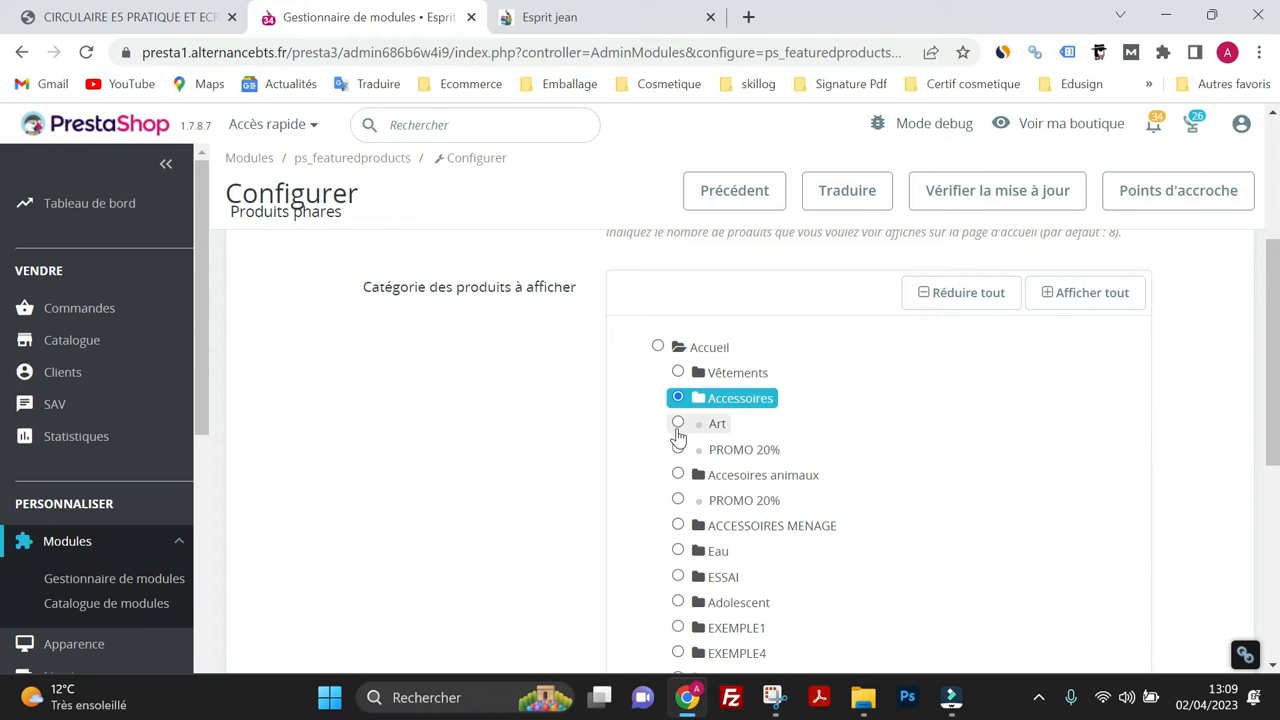
pyautogui.click(678, 426)
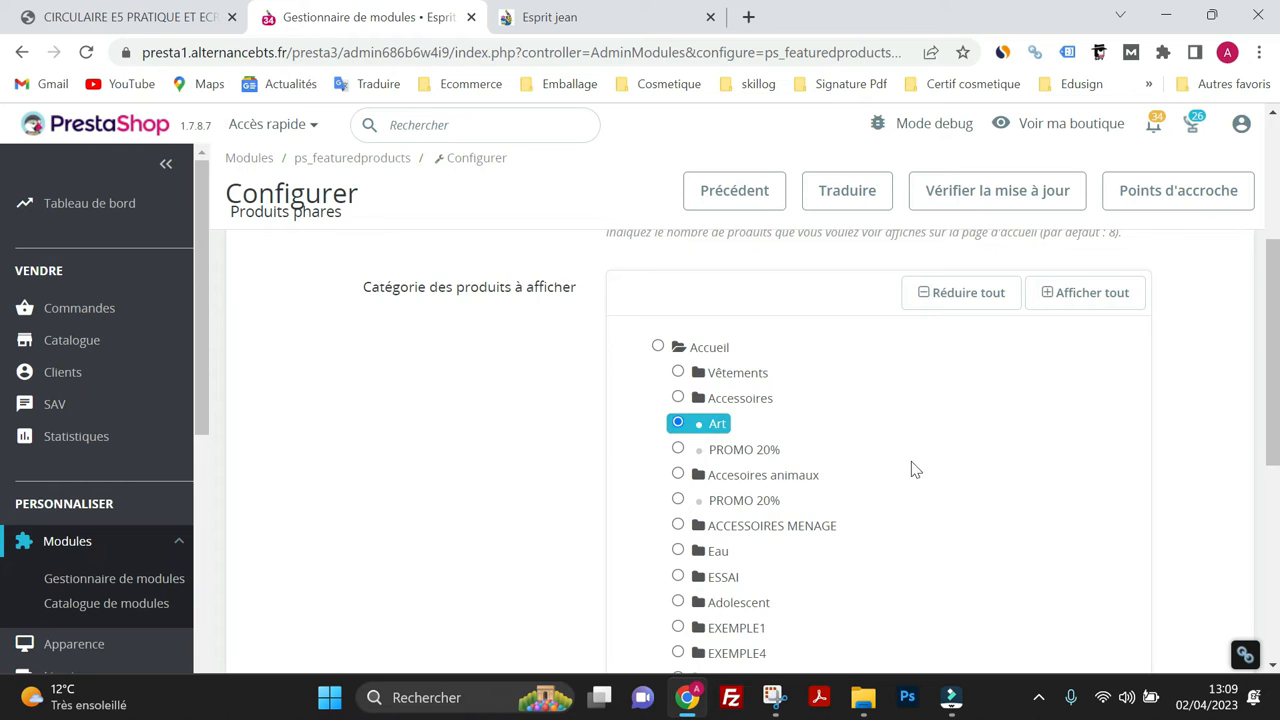
pyautogui.scroll(-5, 894, 480)
pyautogui.click(1156, 572)
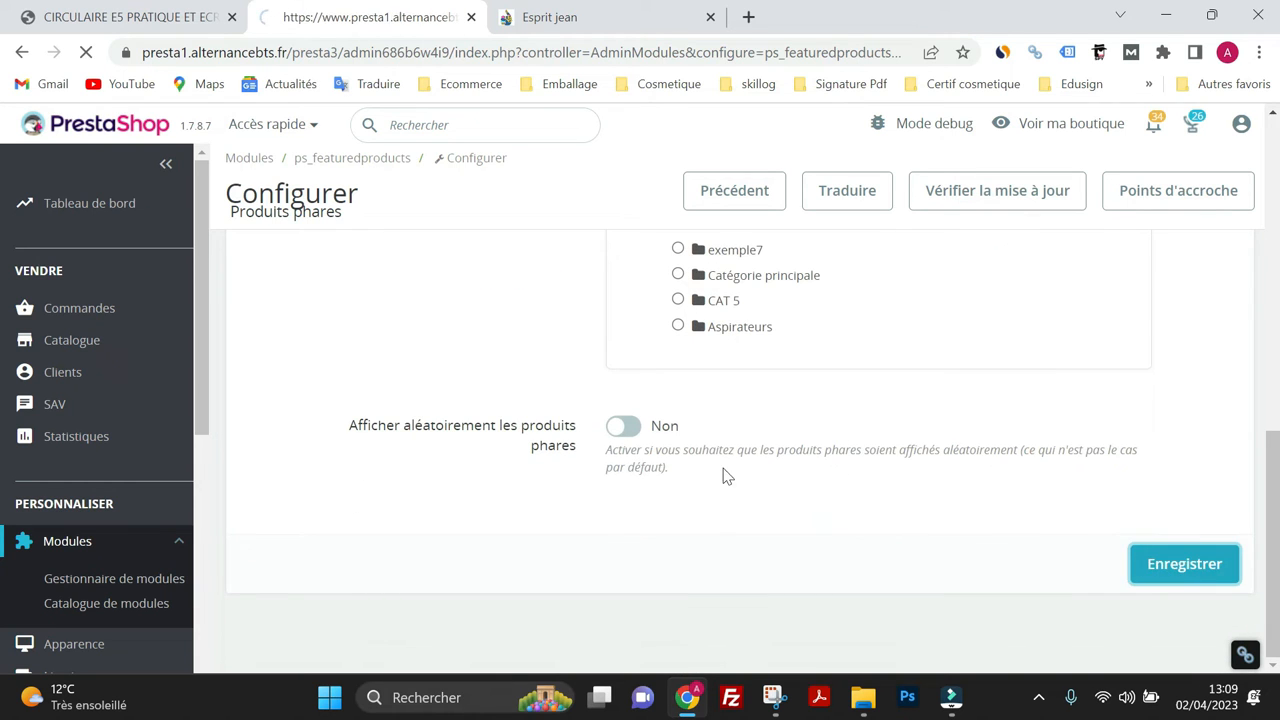
# Reload the shop's home page and examine the "Produits populaires" block for the Art category
pyautogui.click(560, 18)
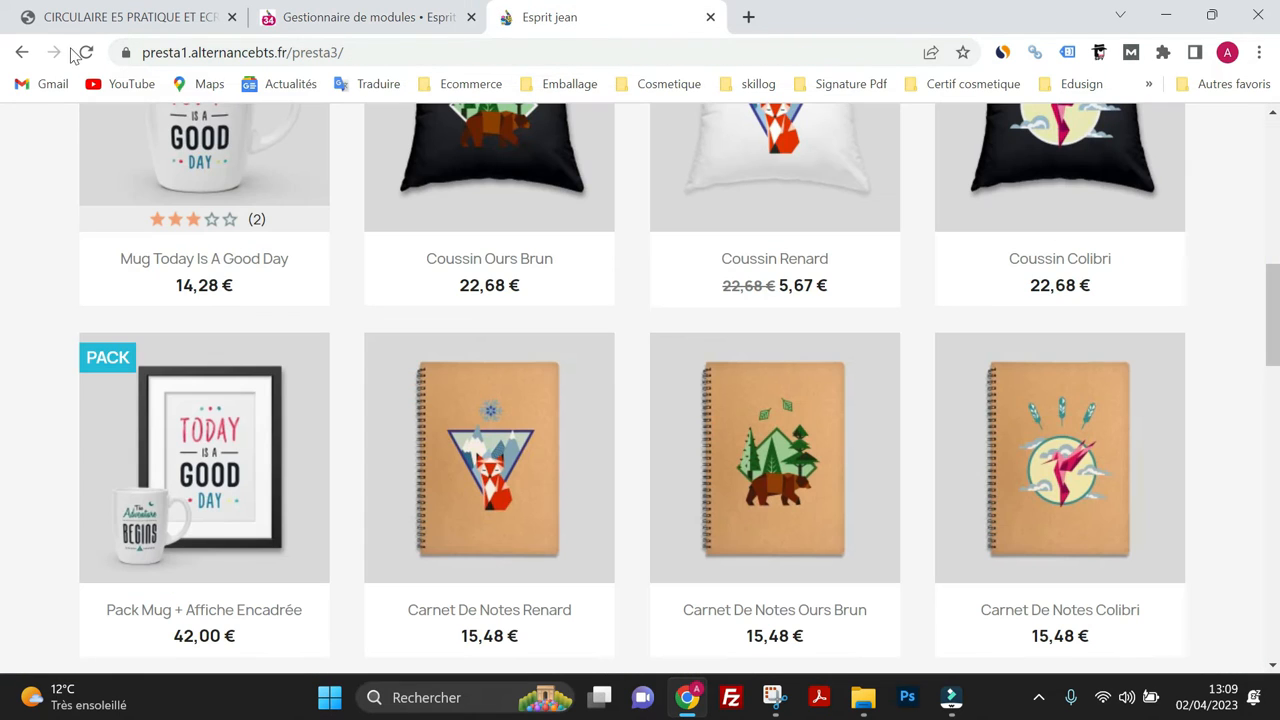
pyautogui.click(85, 52)
pyautogui.scroll(-1, 586, 500)
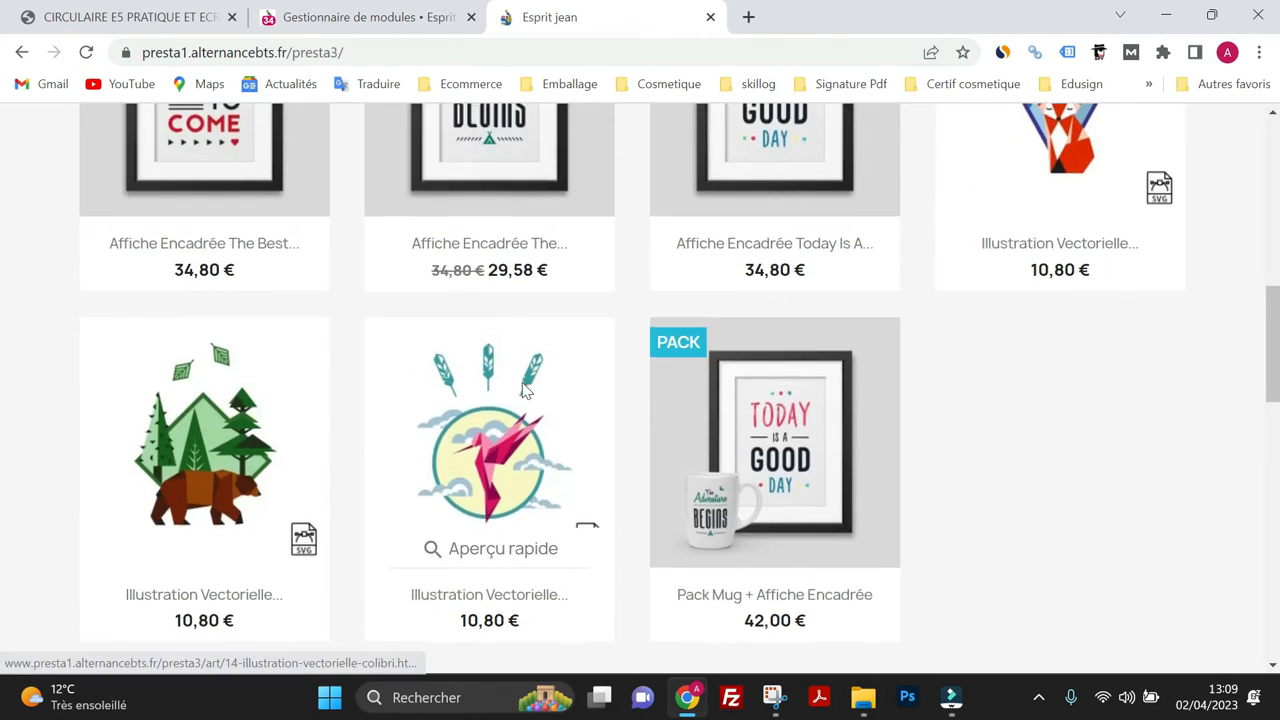
pyautogui.scroll(4, 580, 455)
pyautogui.scroll(-2, 303, 534)
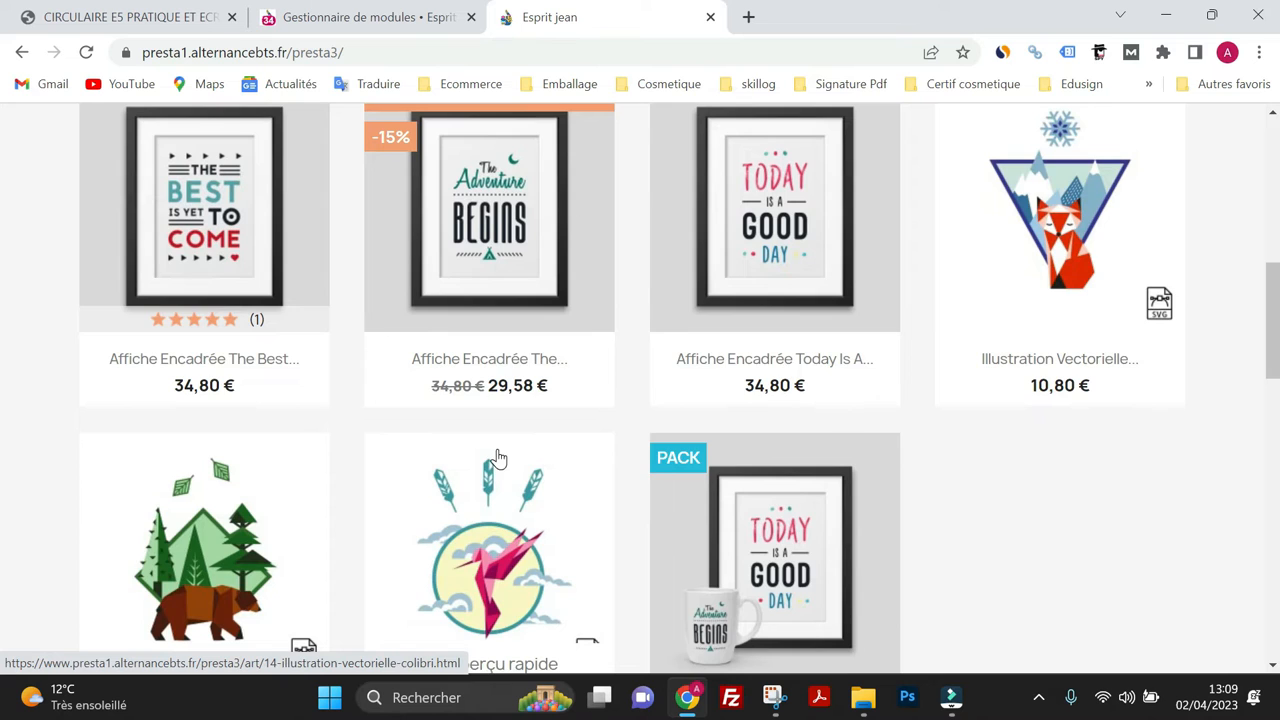
pyautogui.scroll(2, 500, 430)
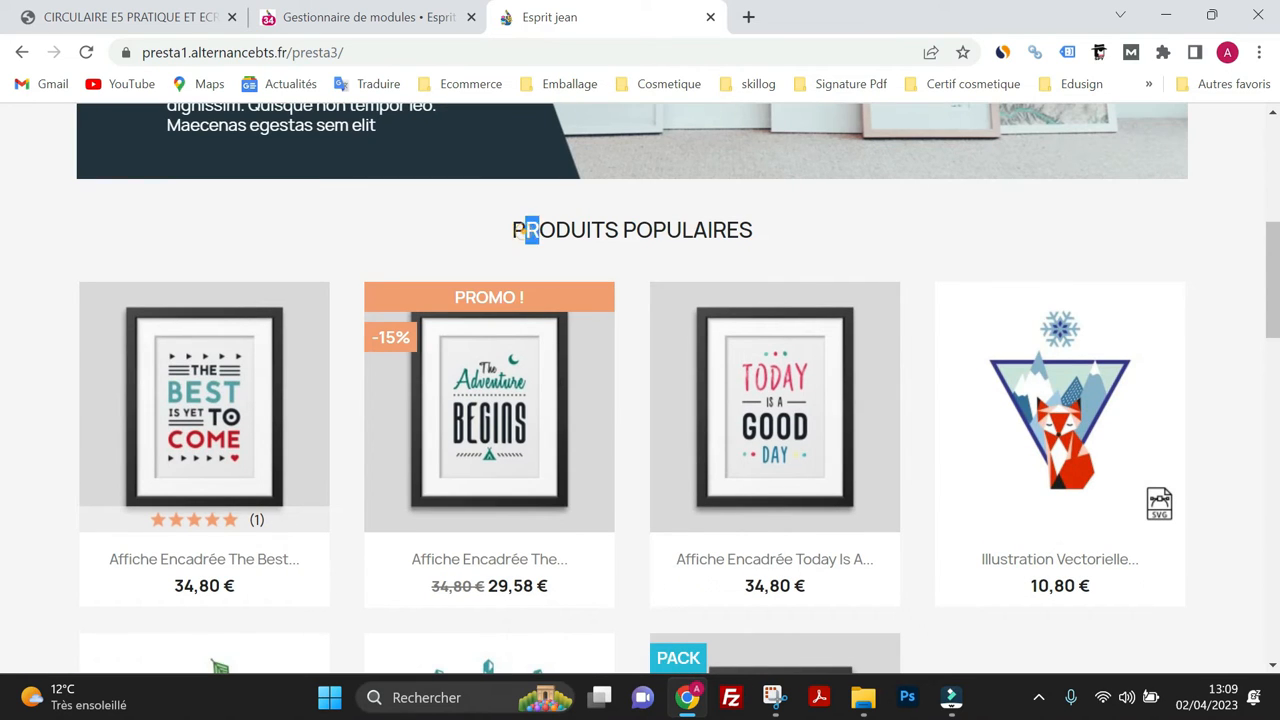
pyautogui.moveTo(524, 230); pyautogui.dragTo(740, 230)
# Set the category of products to display back to Accueil and save the module settings
pyautogui.click(420, 20)
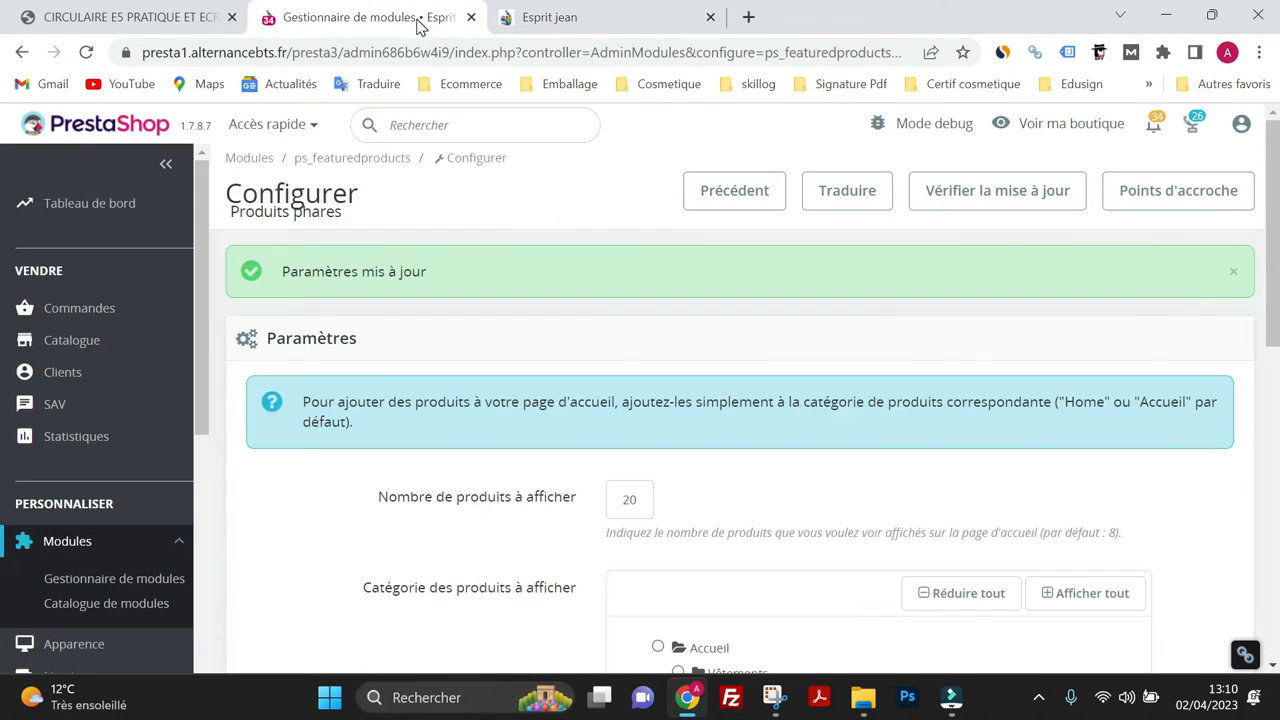
pyautogui.scroll(-2, 730, 468)
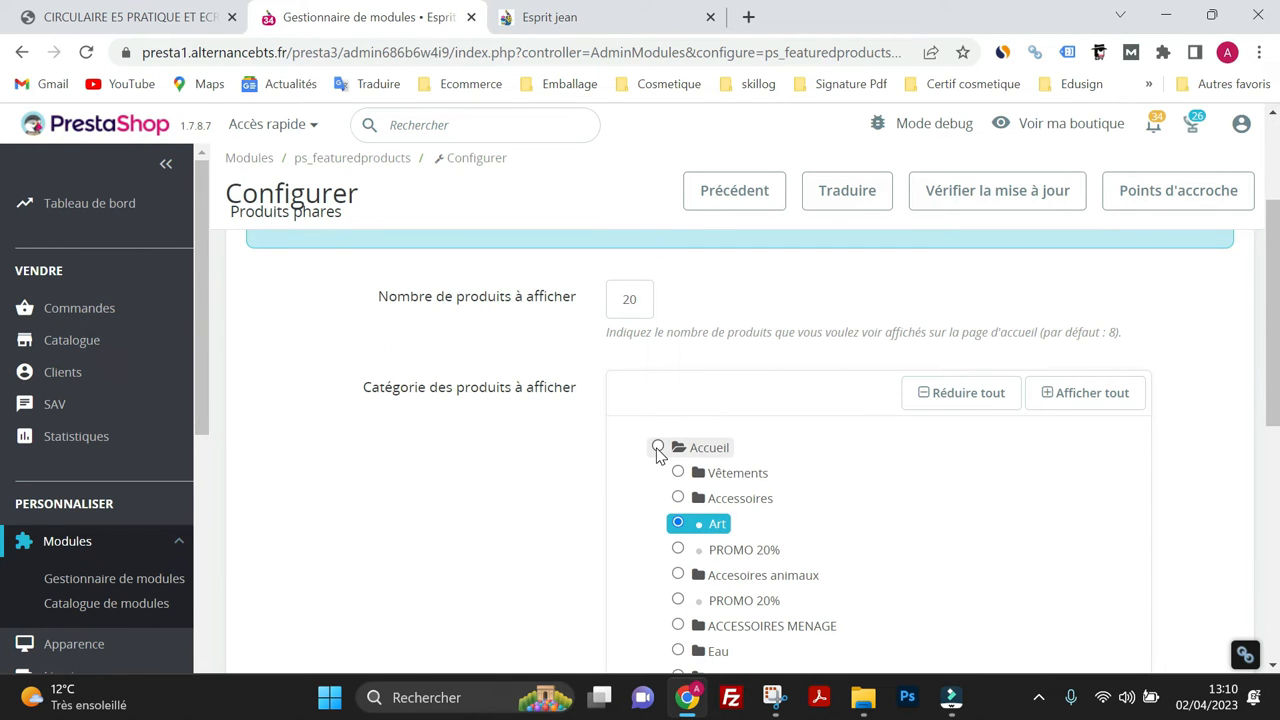
pyautogui.click(658, 449)
pyautogui.scroll(-4, 628, 463)
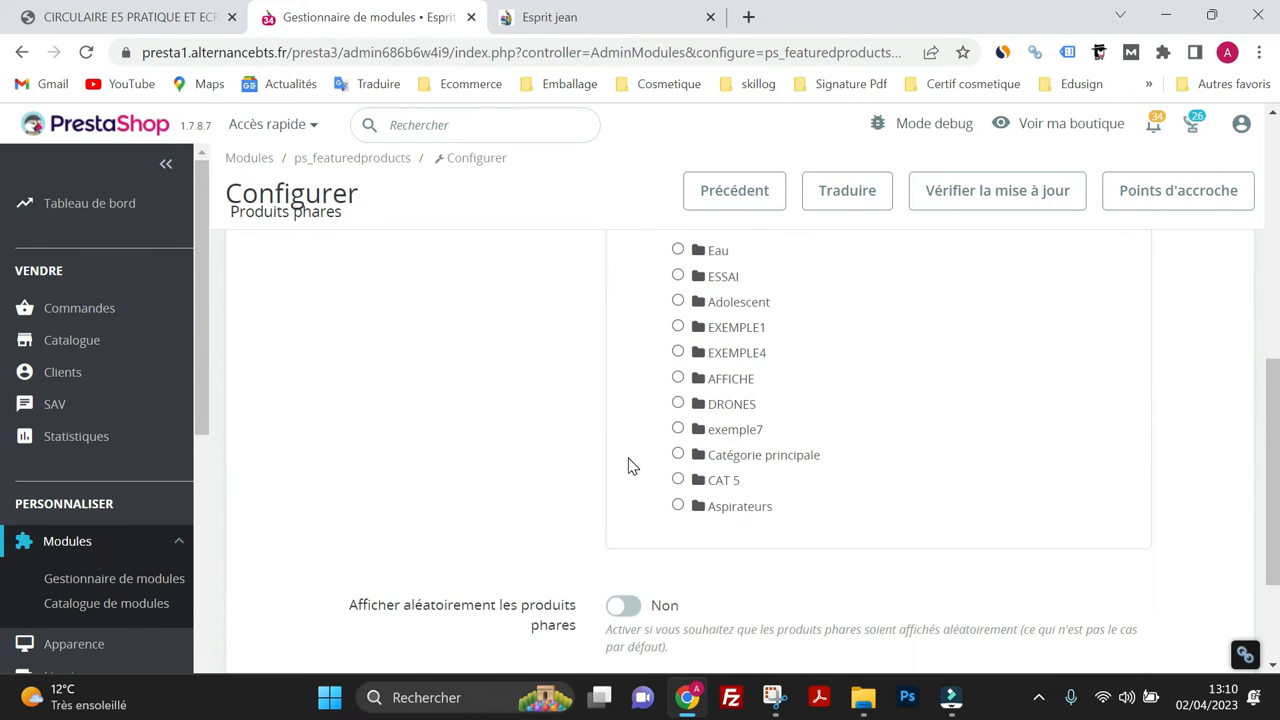
pyautogui.scroll(-2, 628, 463)
pyautogui.click(1163, 565)
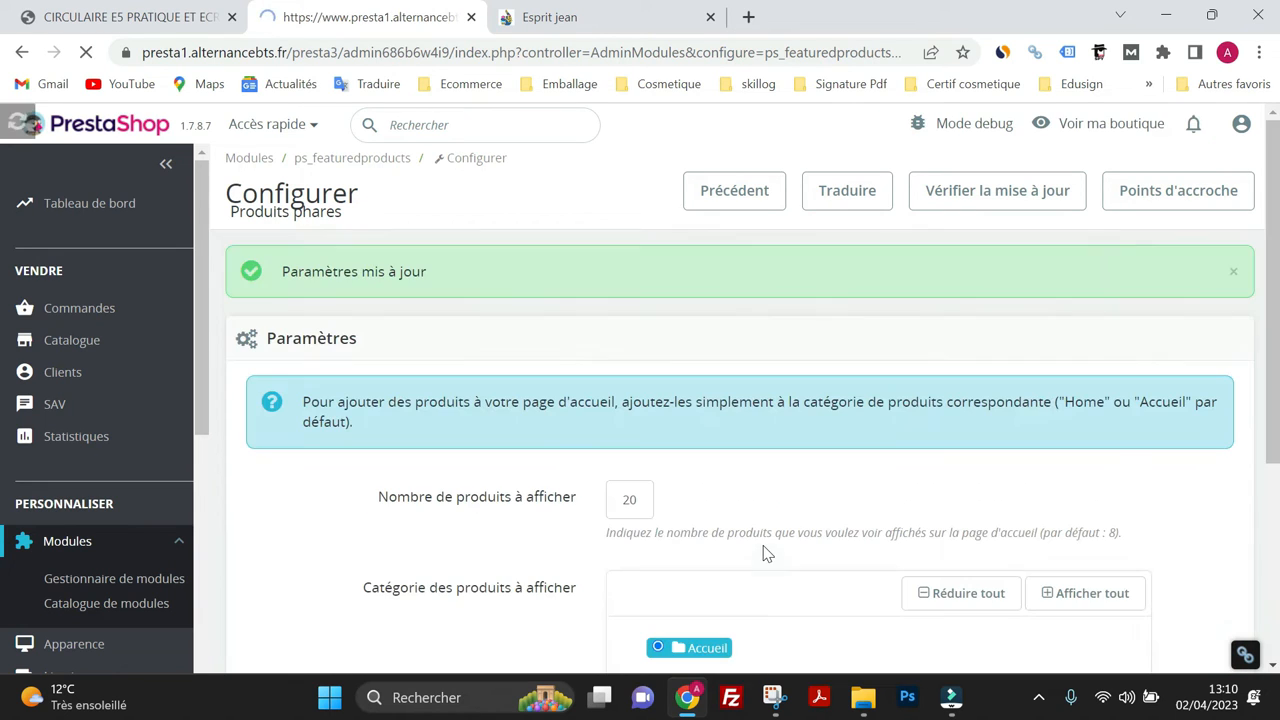
# Enable random display of the featured products, save, and reload the storefront home page to check the product order
pyautogui.scroll(-4, 666, 503)
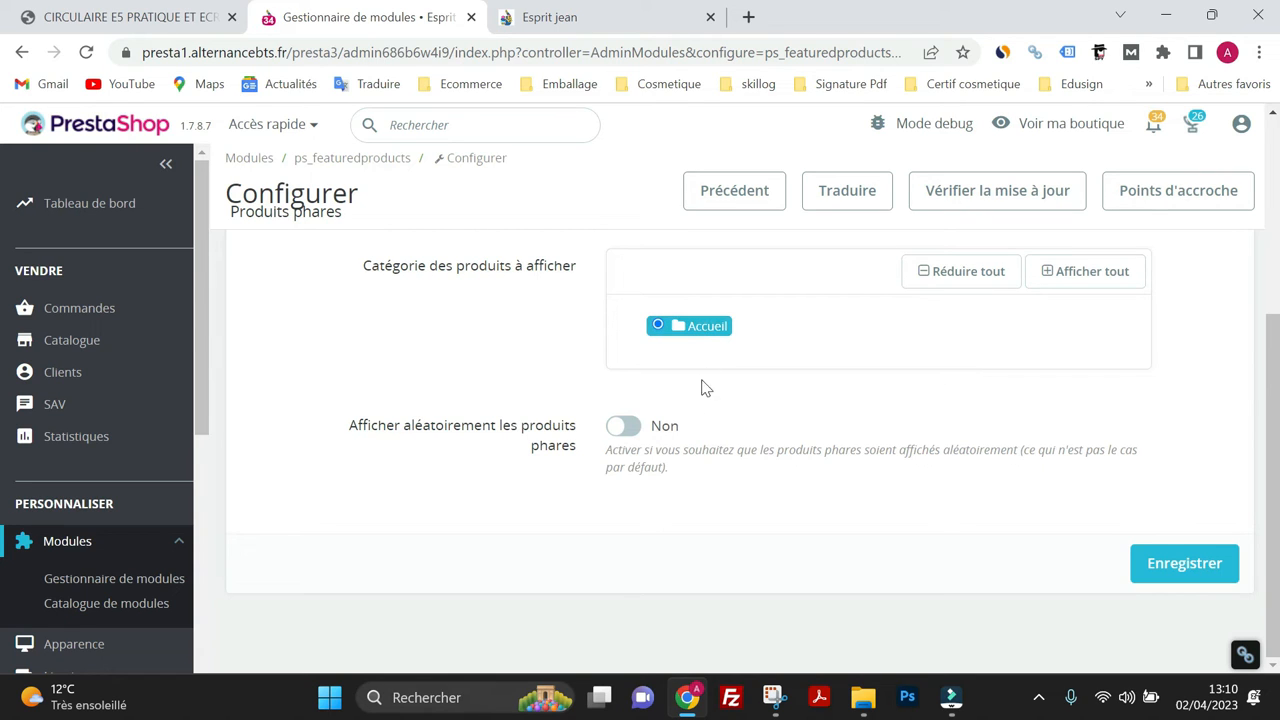
pyautogui.click(622, 428)
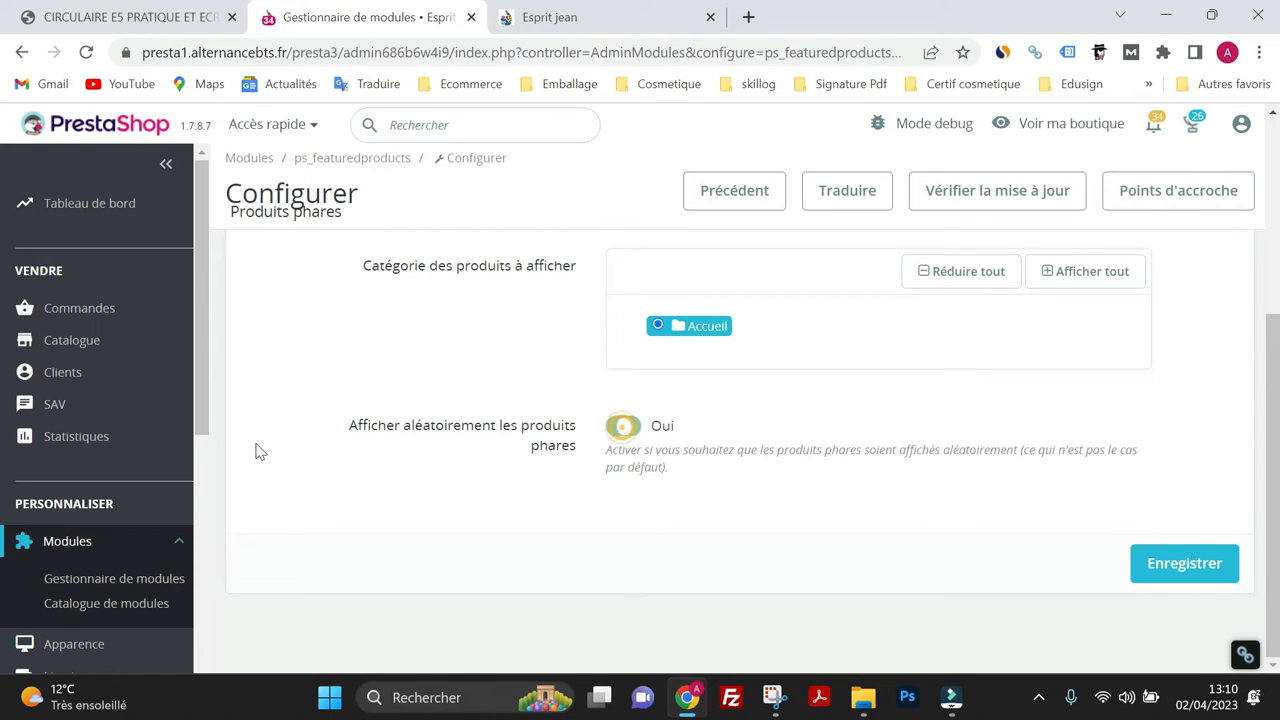
pyautogui.click(1166, 566)
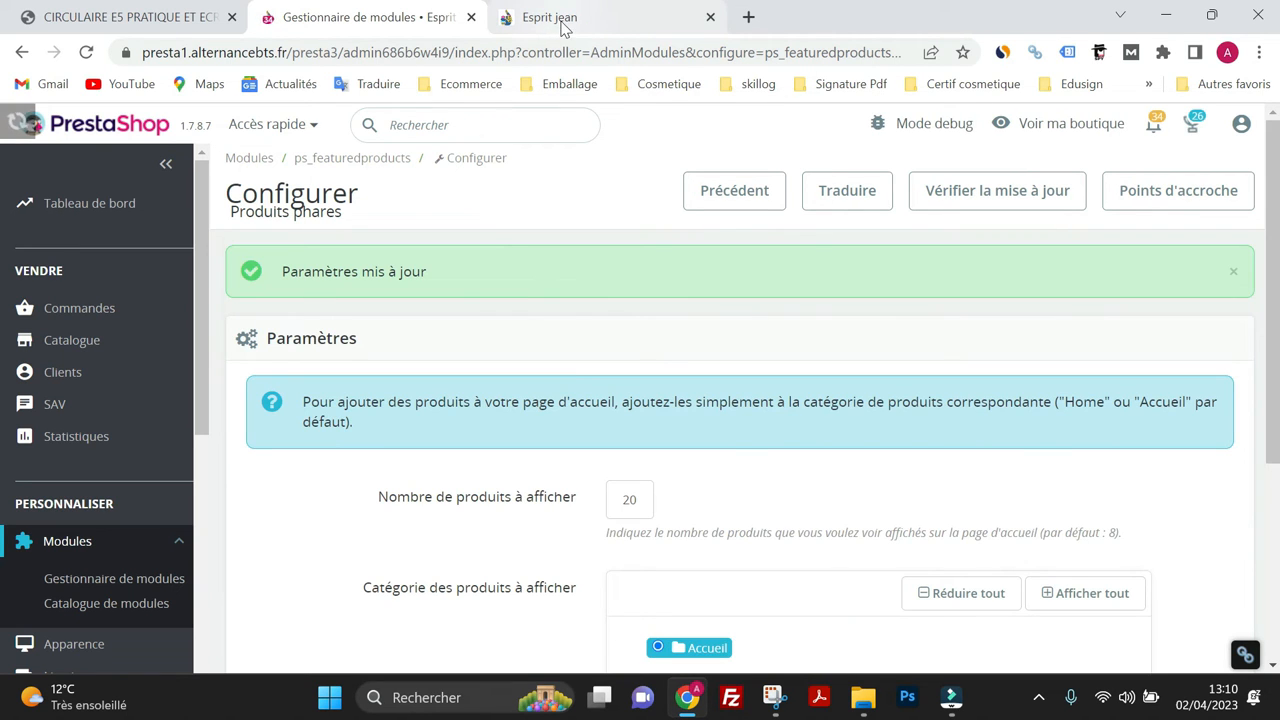
pyautogui.click(562, 24)
pyautogui.click(86, 52)
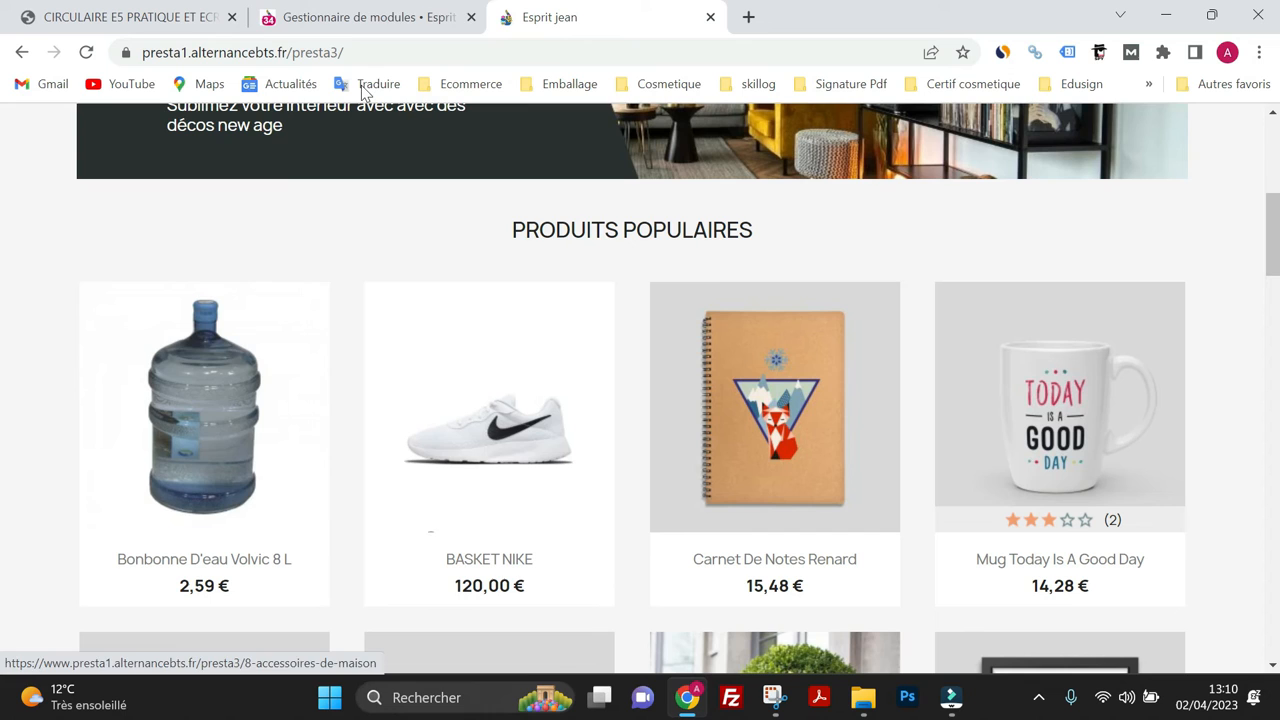
# Set "Afficher aléatoirement les produits phares" to Non and save the module settings
pyautogui.click(368, 18)
pyautogui.scroll(-4, 666, 420)
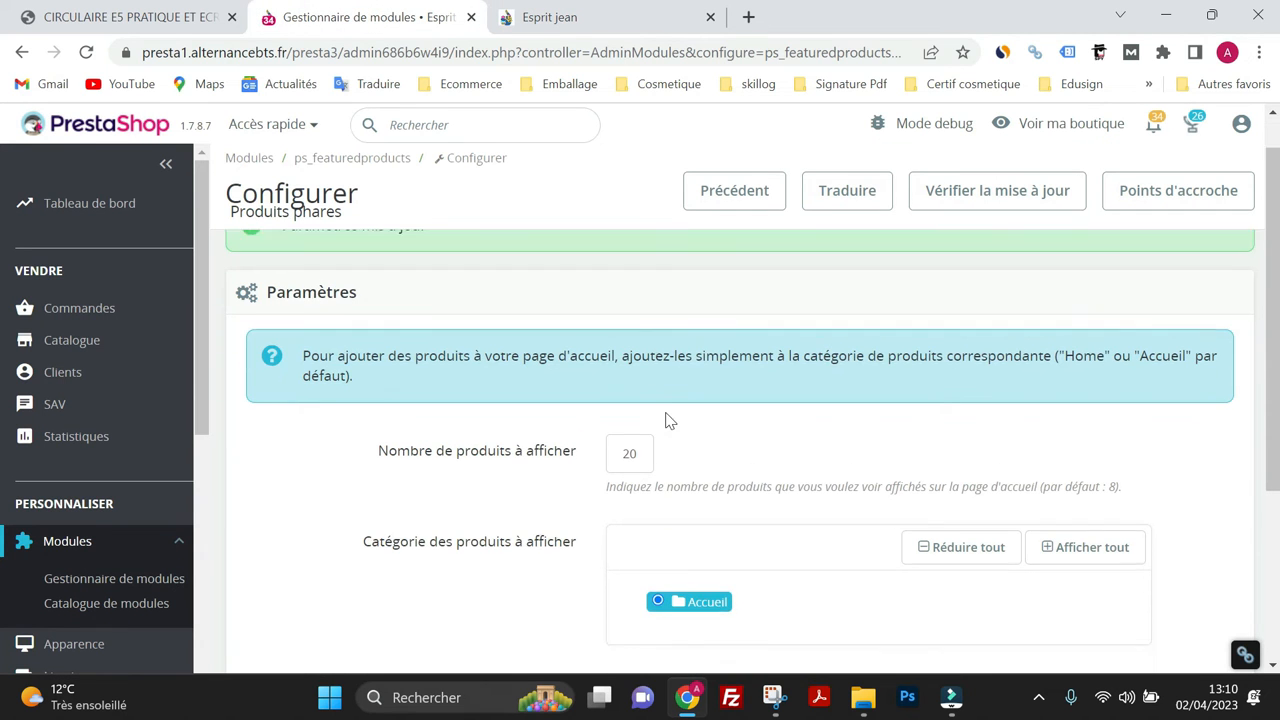
pyautogui.click(625, 426)
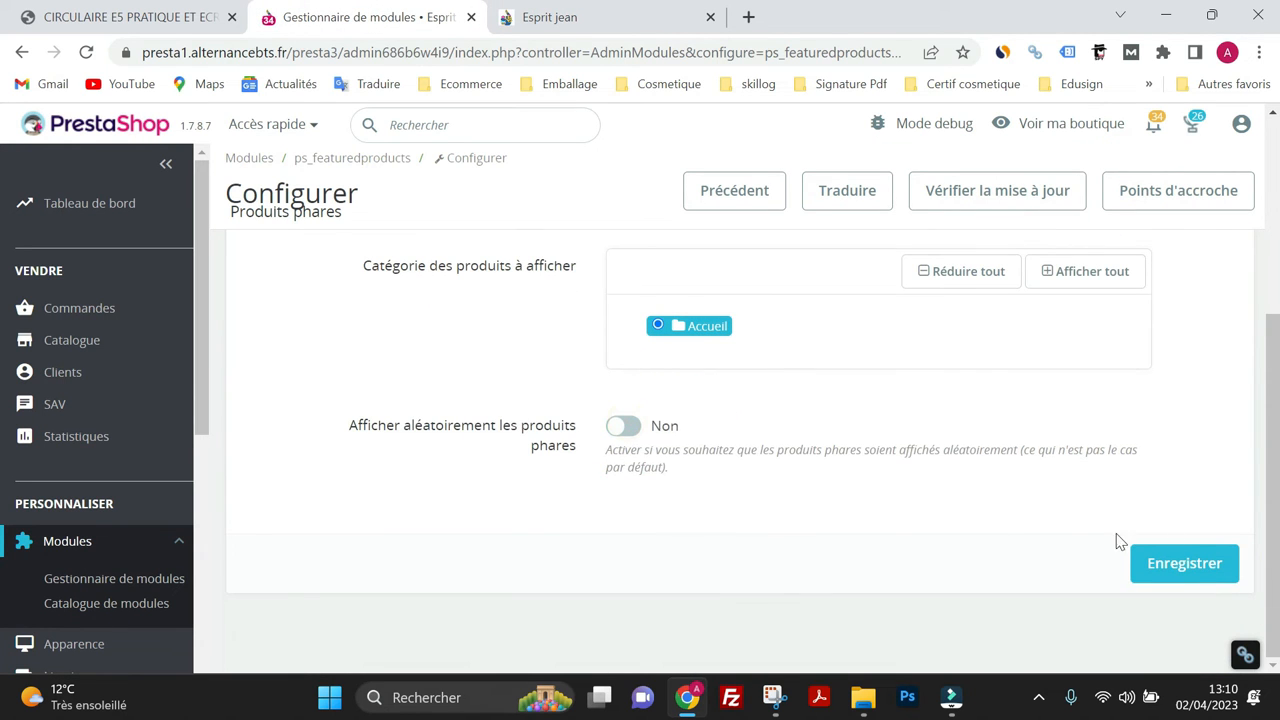
pyautogui.click(1186, 570)
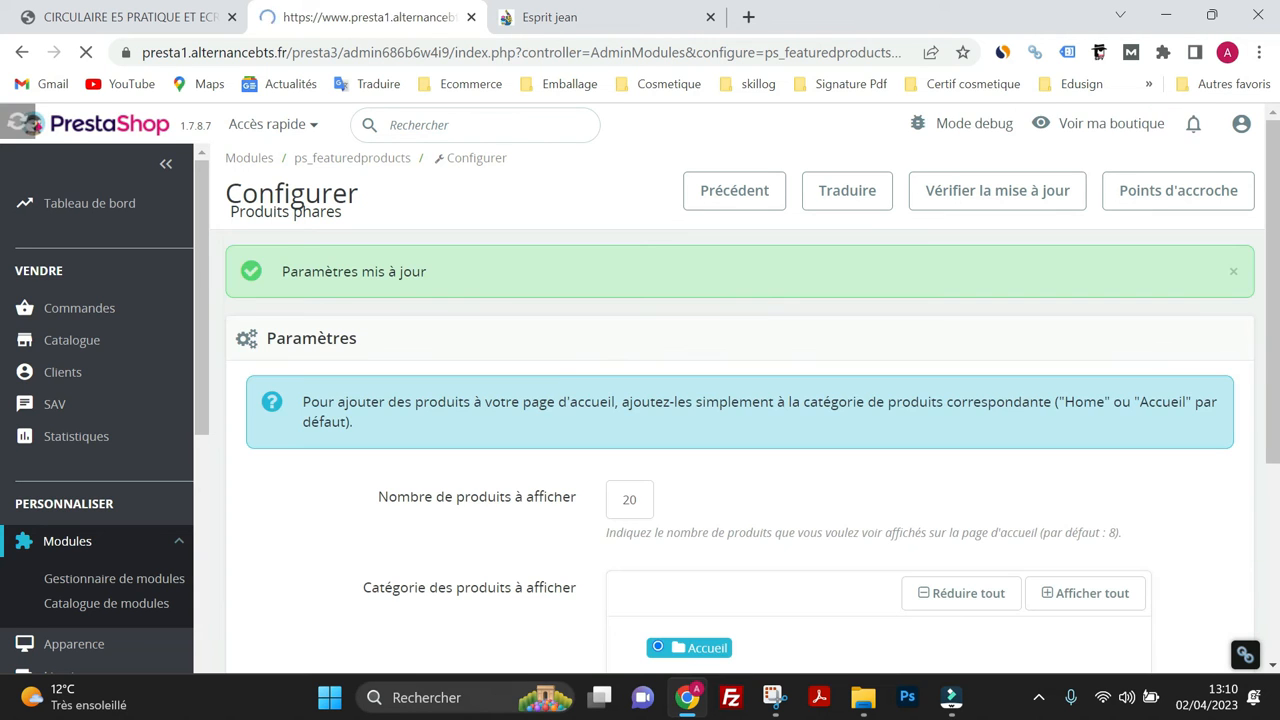
# Reload the storefront home page to check the popular products without random display, and return to the module configuration
pyautogui.click(537, 17)
pyautogui.click(86, 52)
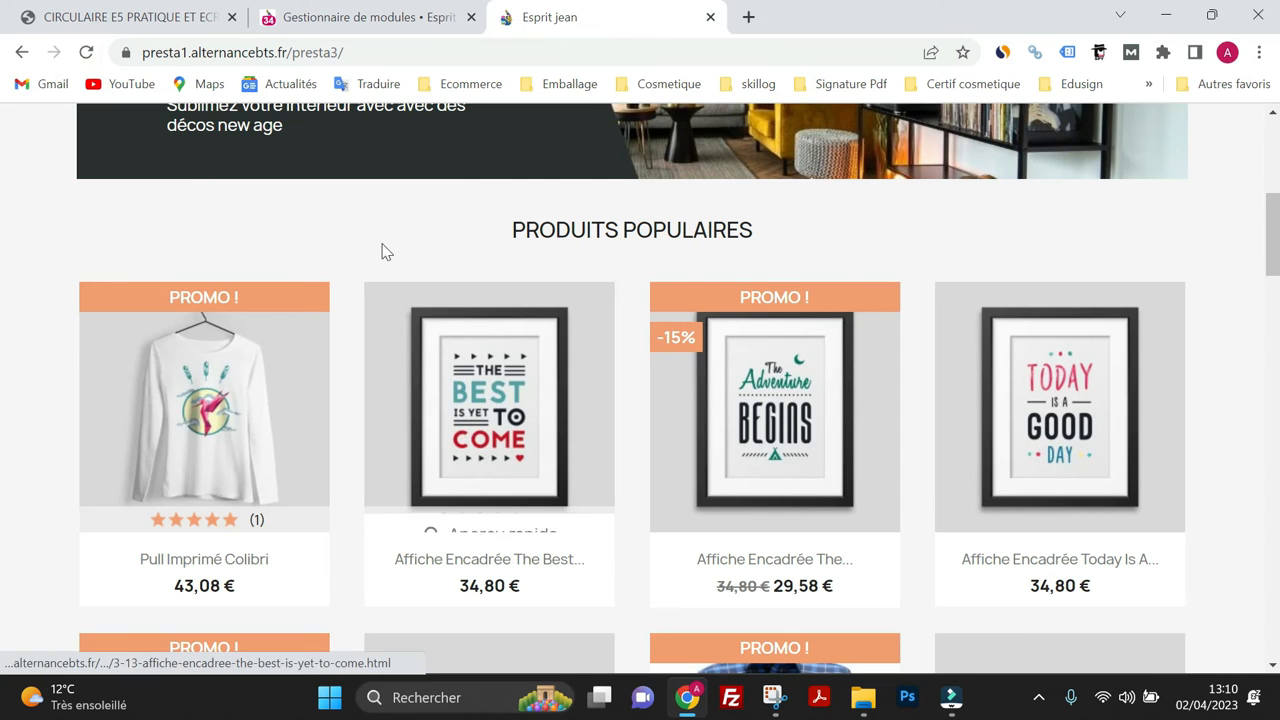
pyautogui.click(391, 20)
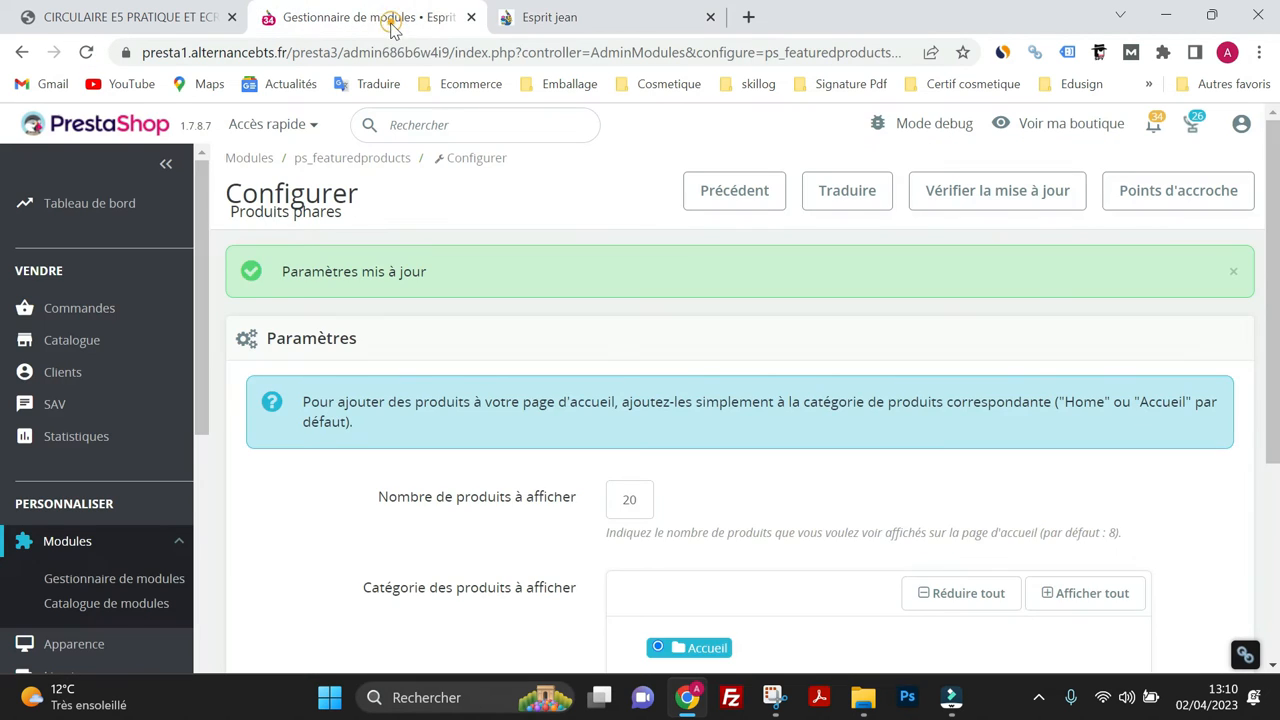
# Review the featured products module's category and random display settings, and compare them with the popular products on the storefront home page
pyautogui.scroll(-3, 707, 445)
pyautogui.scroll(2, 720, 471)
pyautogui.scroll(-2, 771, 491)
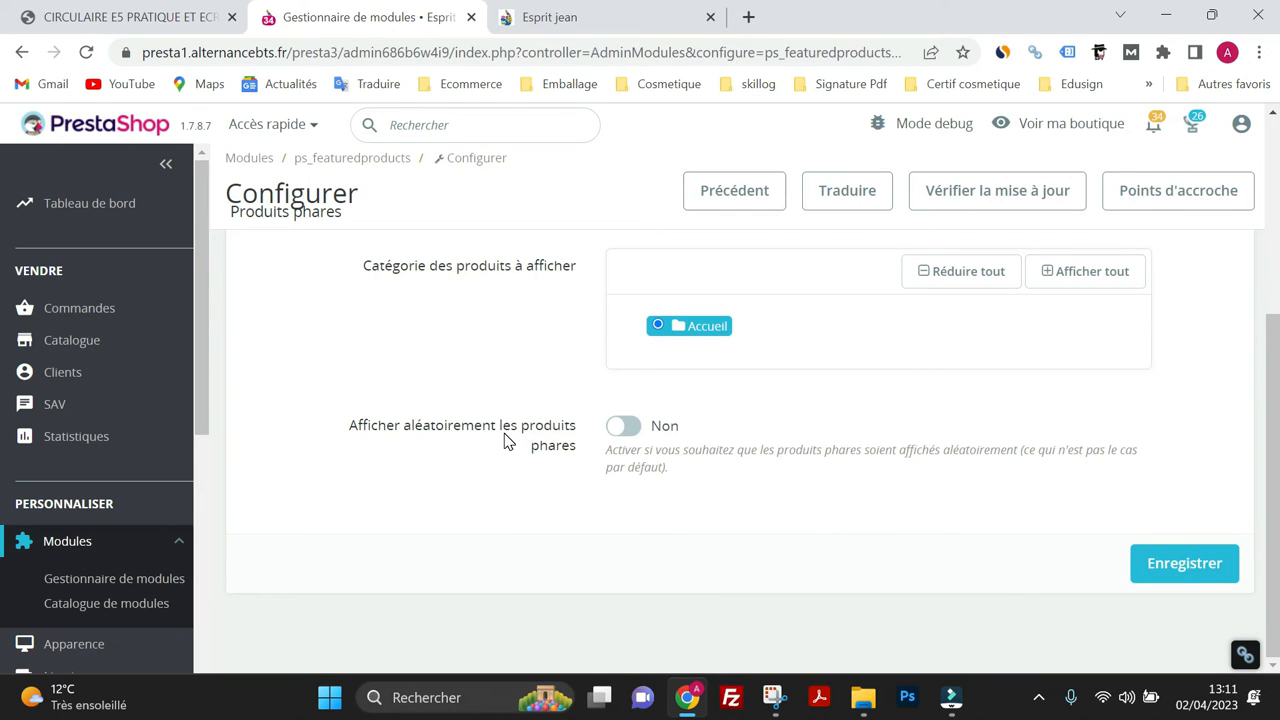
pyautogui.click(563, 22)
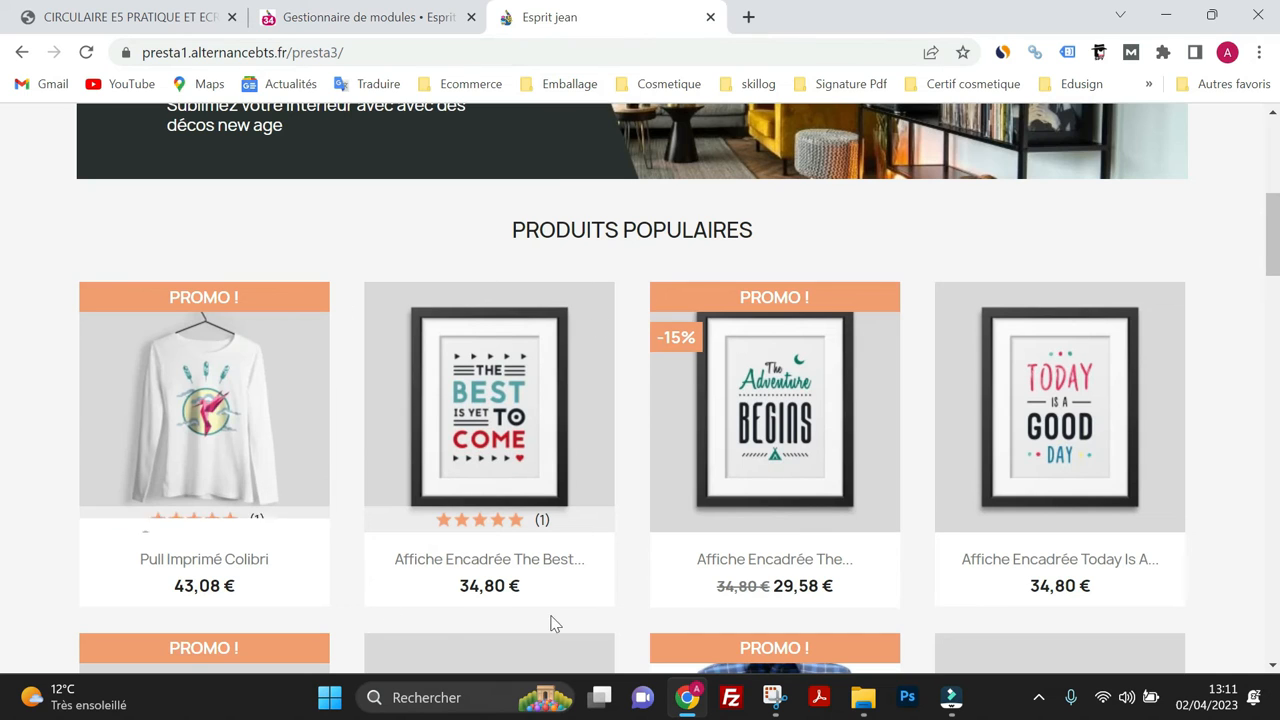
pyautogui.moveTo(300, 417)
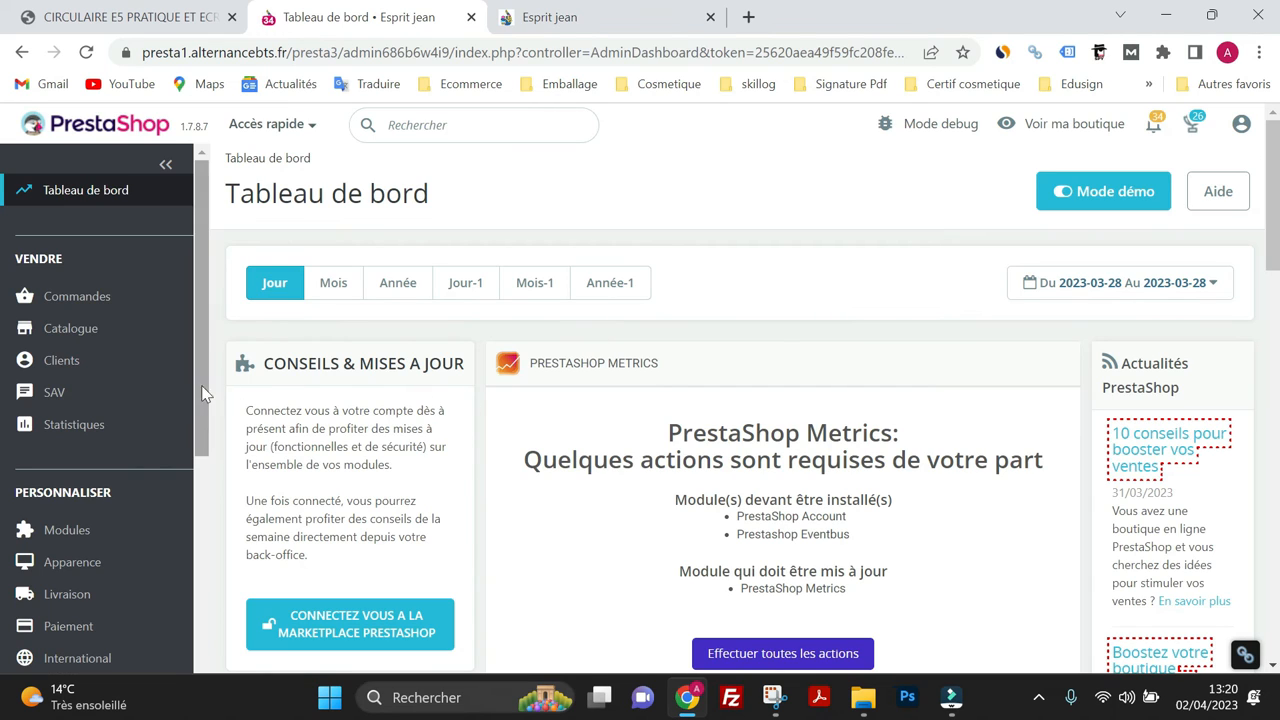
# Open the catalogue's product list and keep it filtered by the Accueil category
pyautogui.click(153, 340)
pyautogui.click(72, 366)
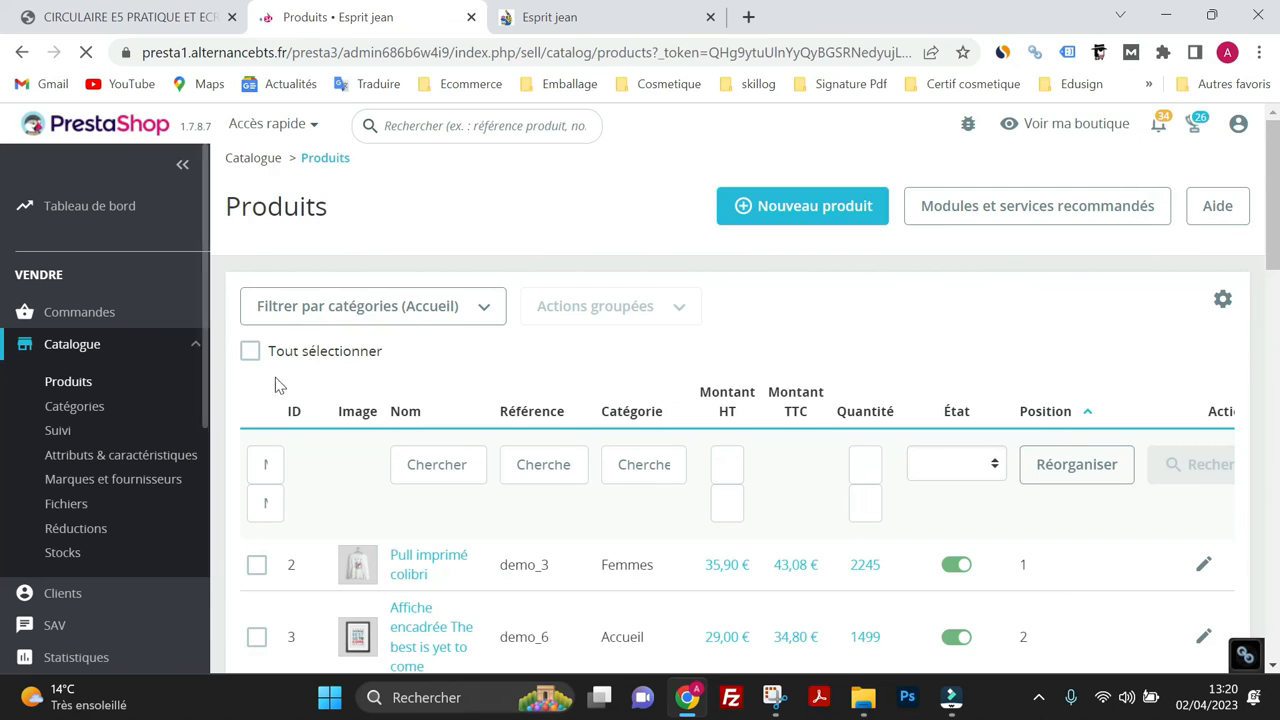
pyautogui.click(481, 317)
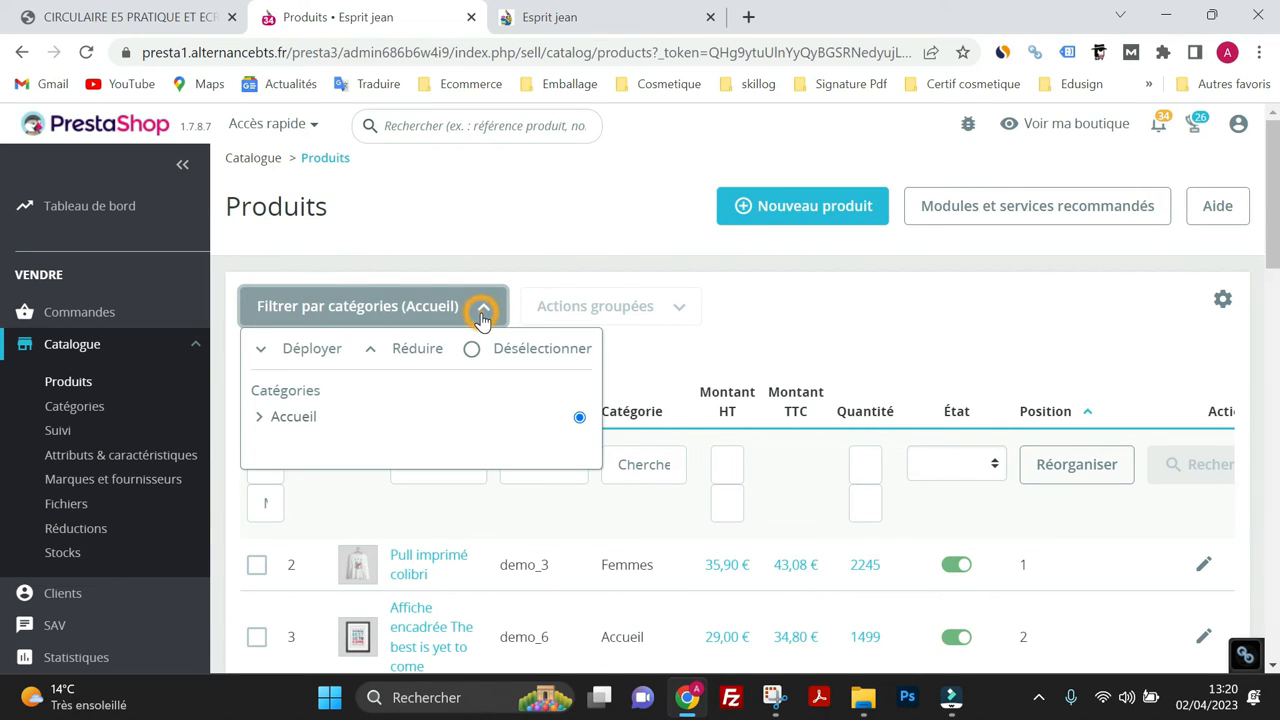
pyautogui.click(262, 418)
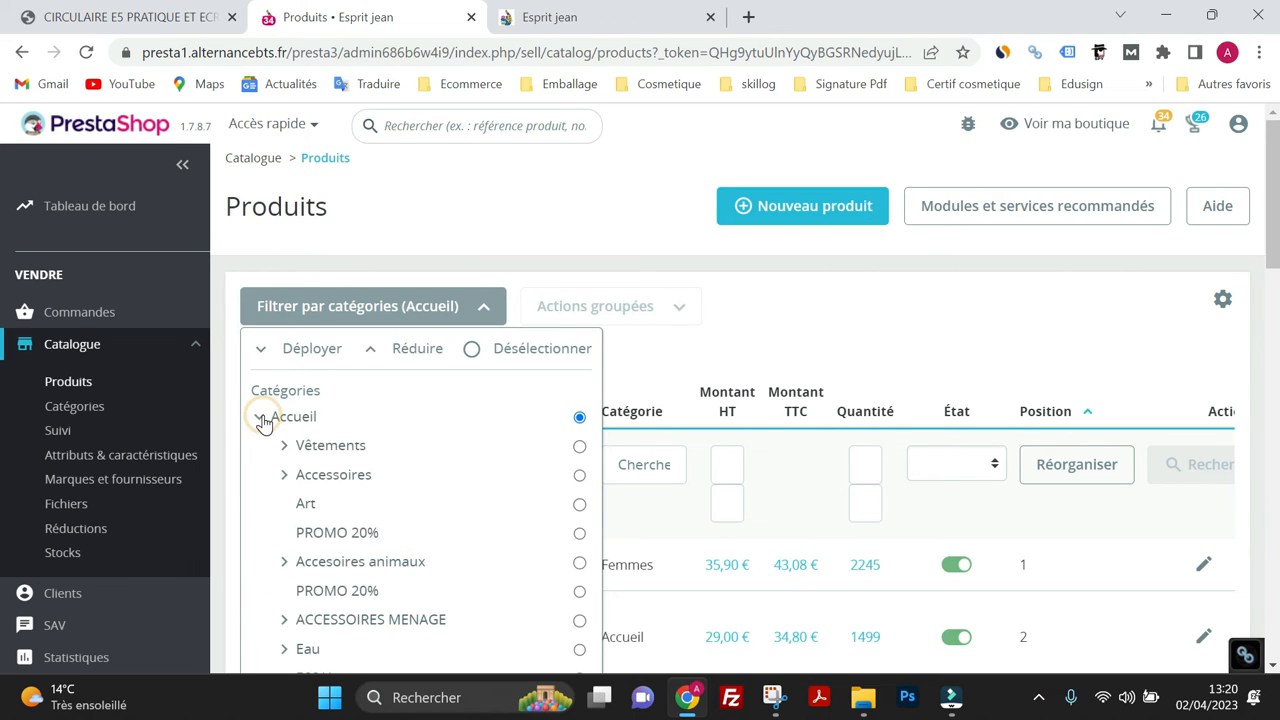
pyautogui.click(582, 420)
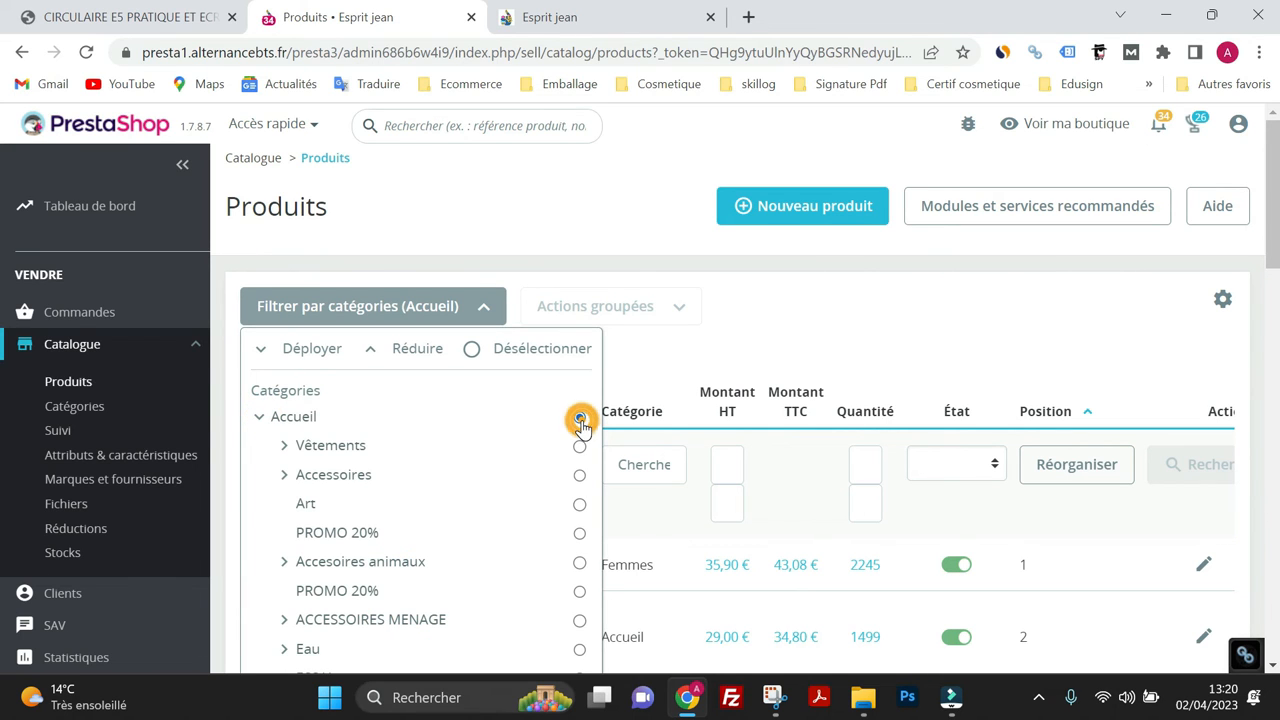
pyautogui.click(659, 380)
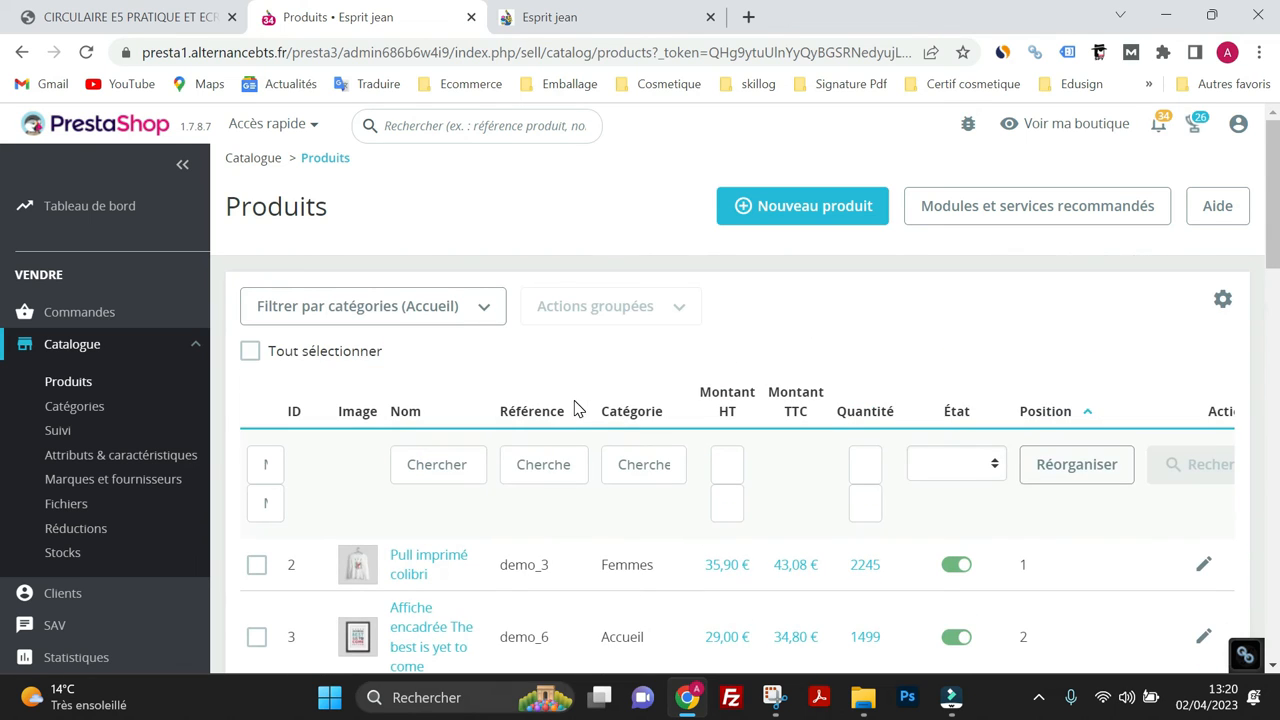
# Reorder the Accueil products so "Affiche encadrée The best is yet to come" comes first, save, and check the list
pyautogui.click(1075, 477)
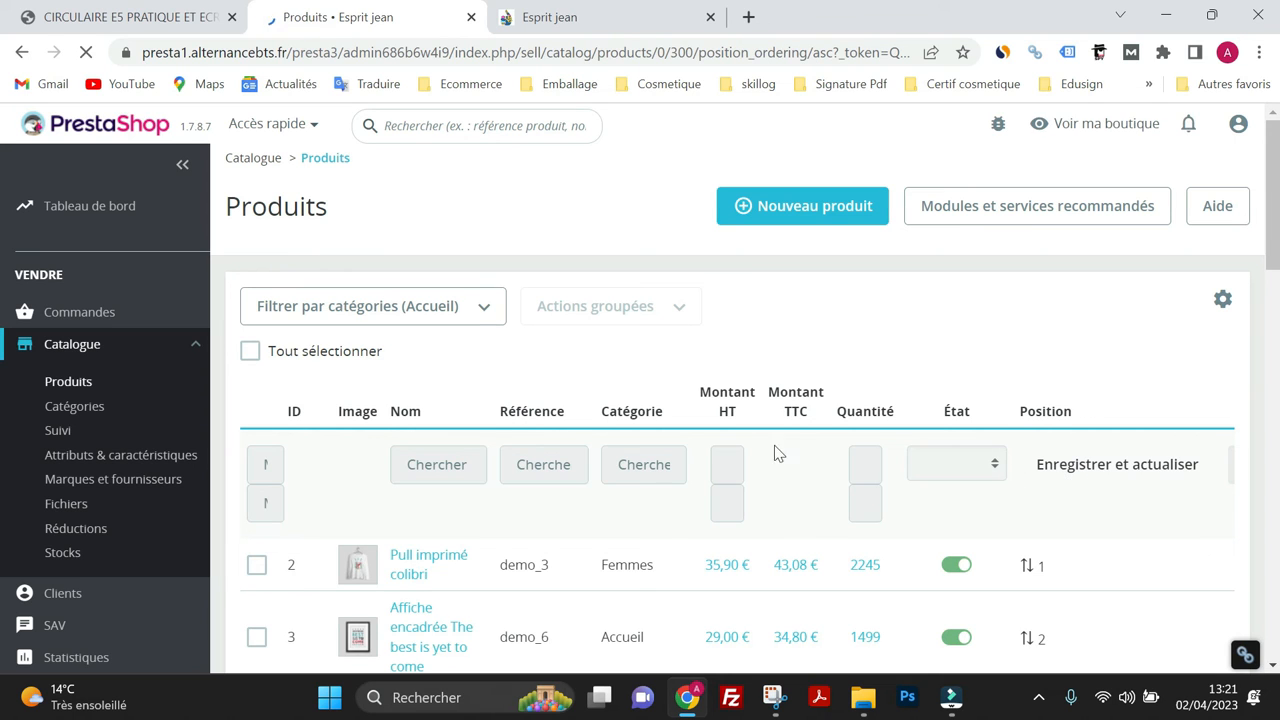
pyautogui.scroll(-1, 700, 450)
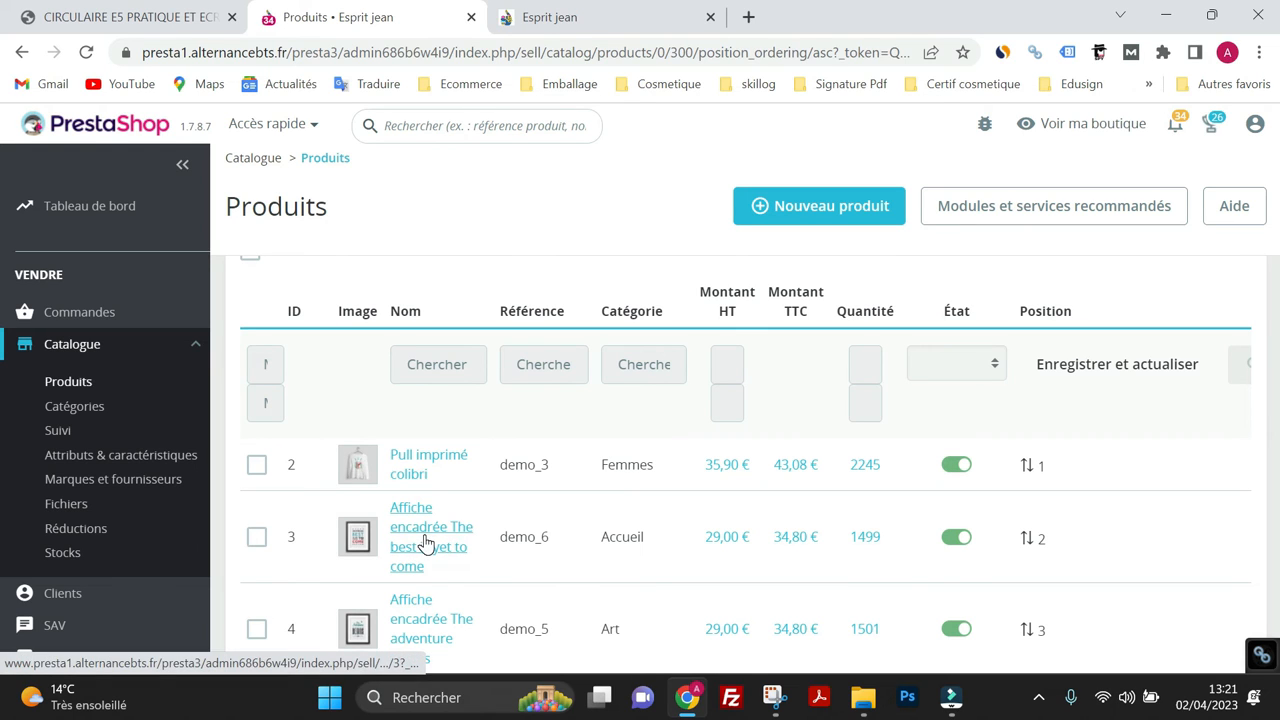
pyautogui.click(260, 545)
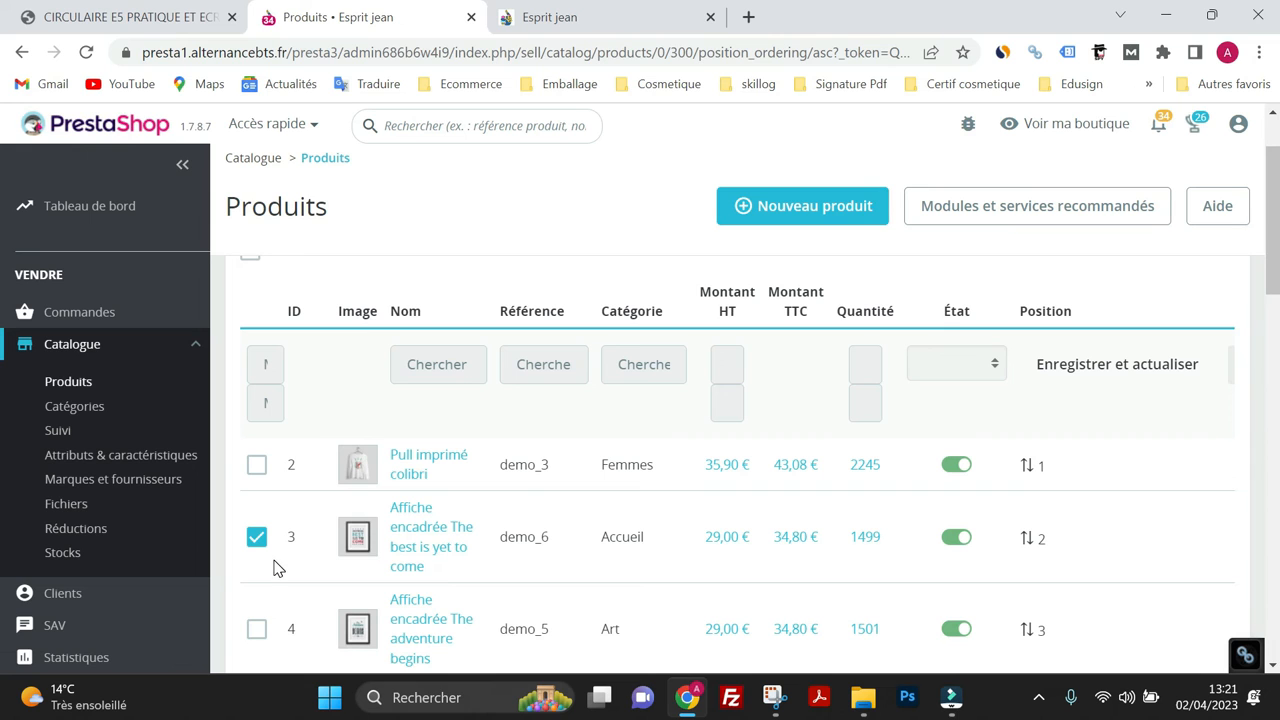
pyautogui.moveTo(426, 548); pyautogui.dragTo(428, 466)
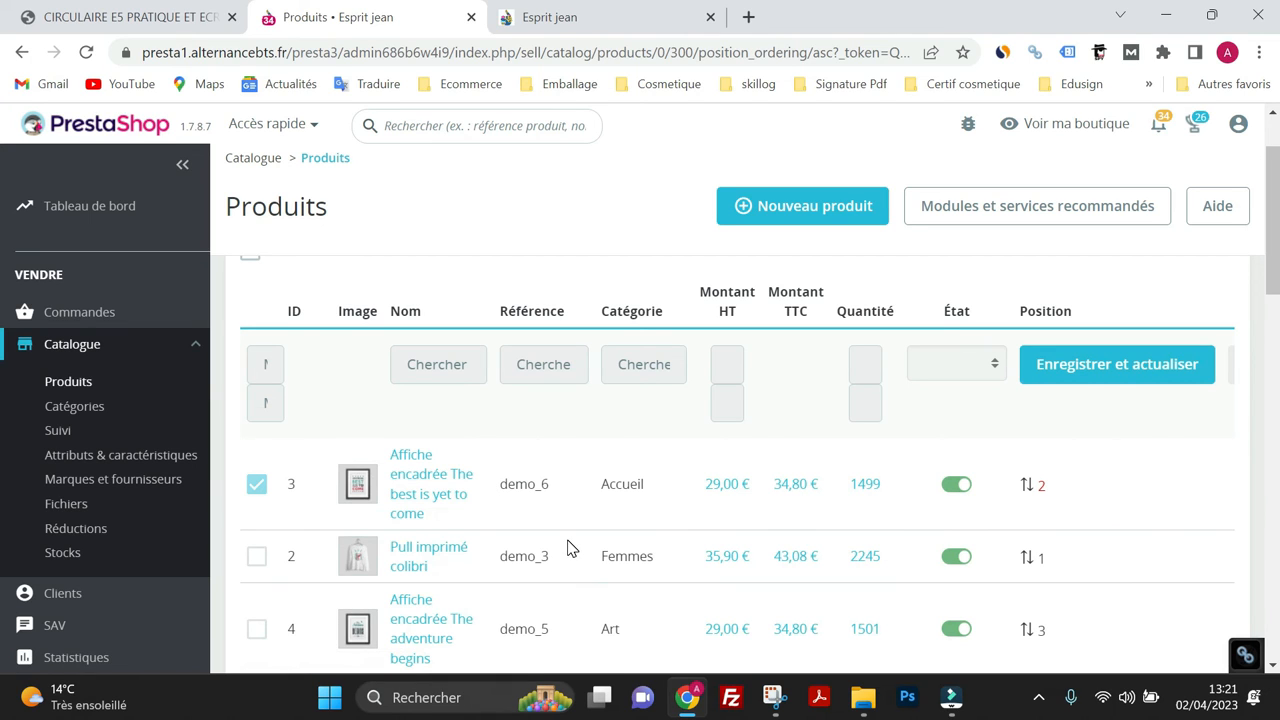
pyautogui.click(1085, 388)
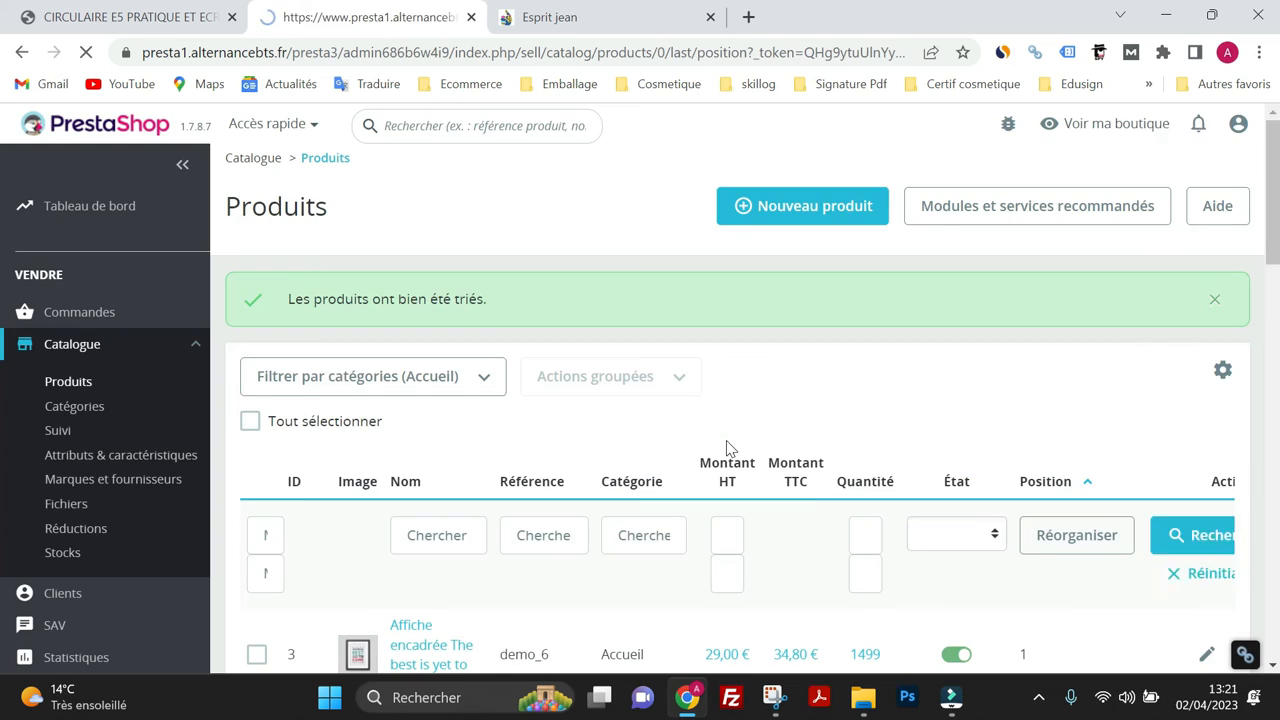
pyautogui.scroll(-3, 600, 450)
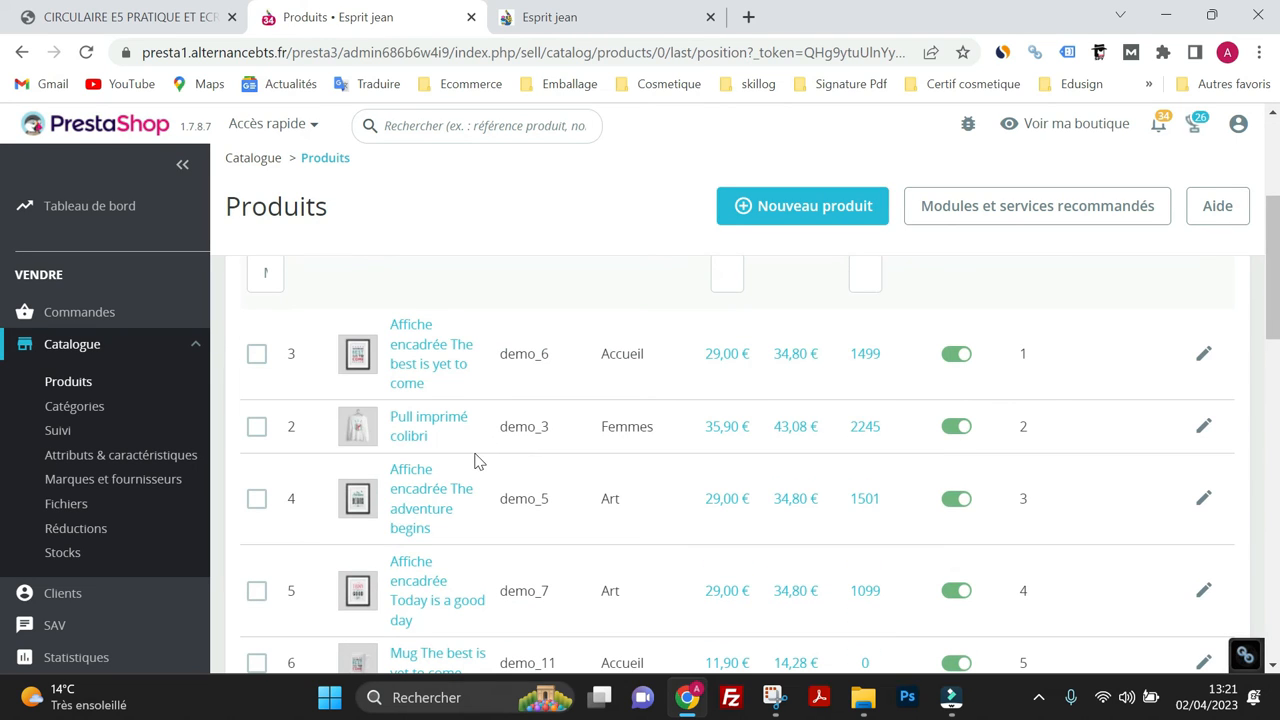
pyautogui.scroll(3, 475, 461)
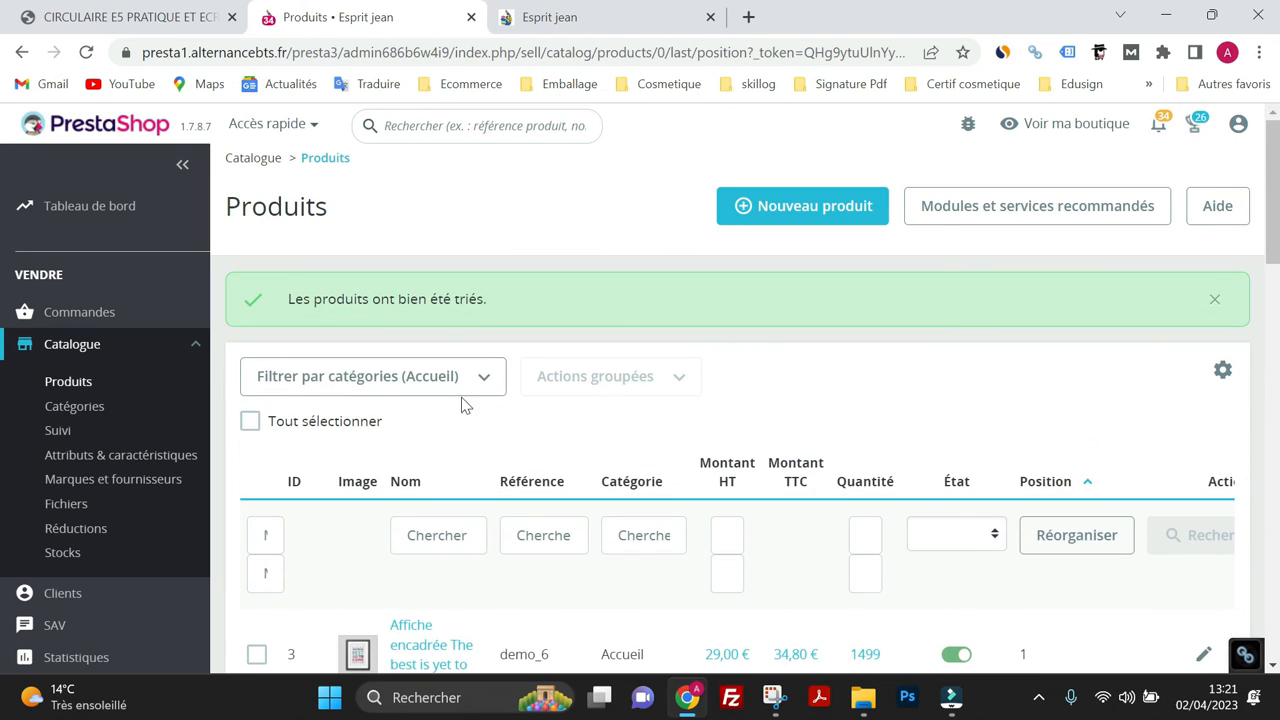
# Filter the product list by the Accessoires subcategory of Accueil
pyautogui.click(481, 380)
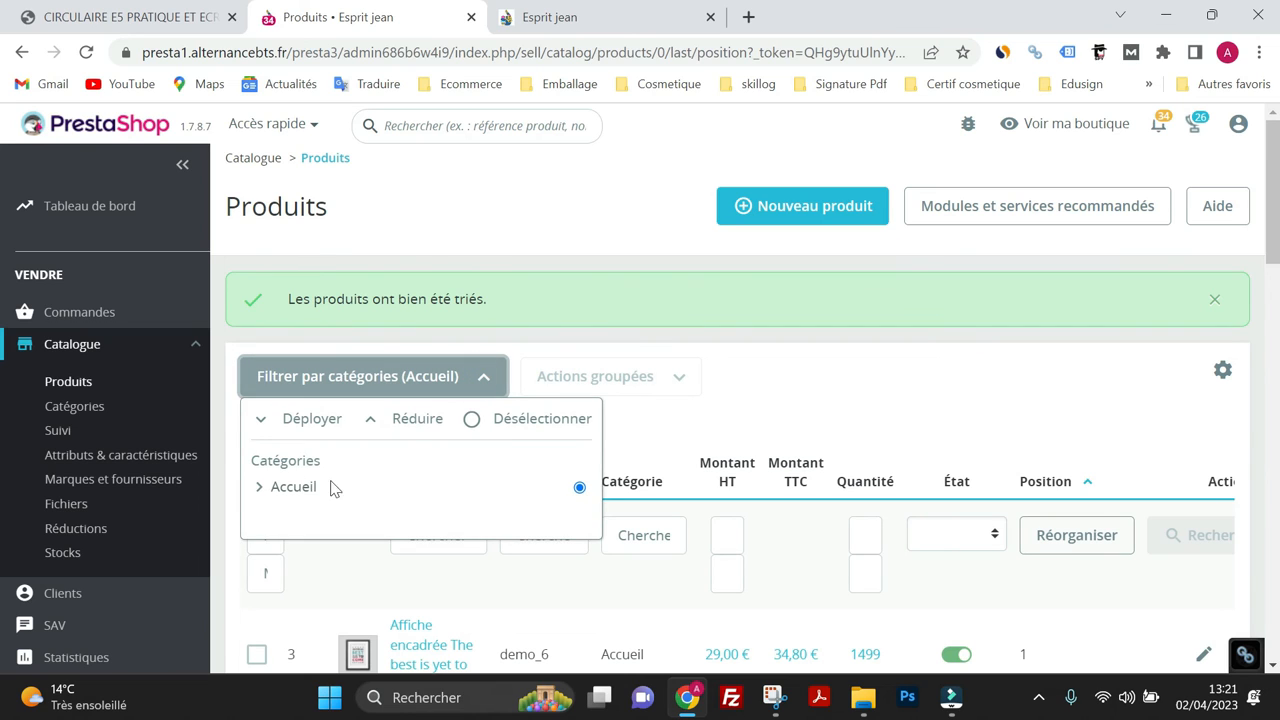
pyautogui.click(261, 490)
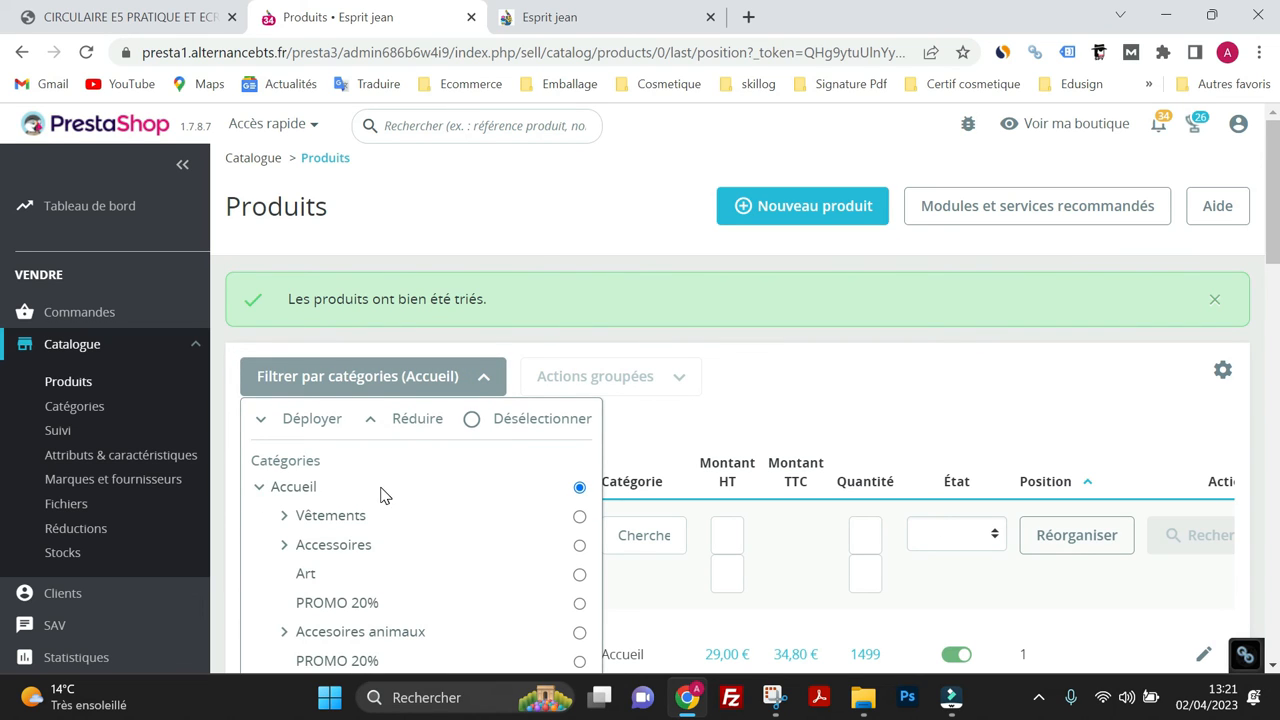
pyautogui.click(579, 546)
pyautogui.scroll(-1, 520, 480)
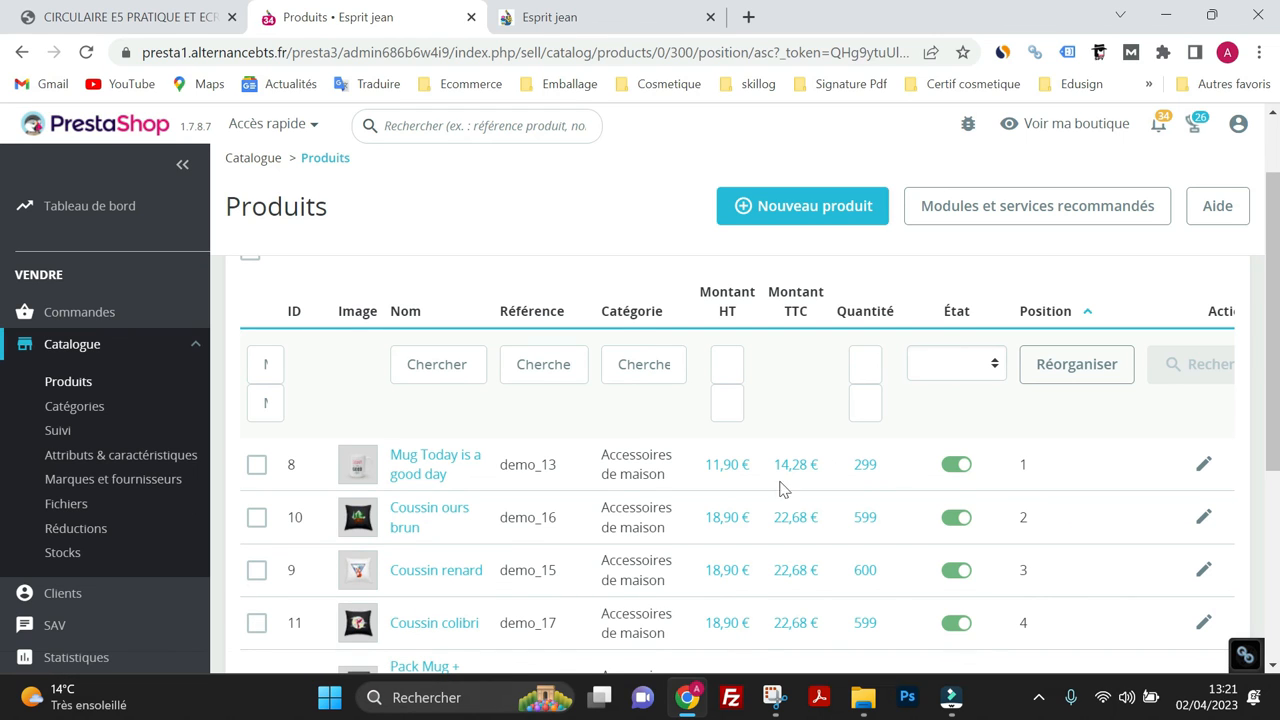
# Move "Coussin renard" to first position in the Accessoires product order, save, and check the list
pyautogui.click(1041, 379)
pyautogui.scroll(-2, 510, 460)
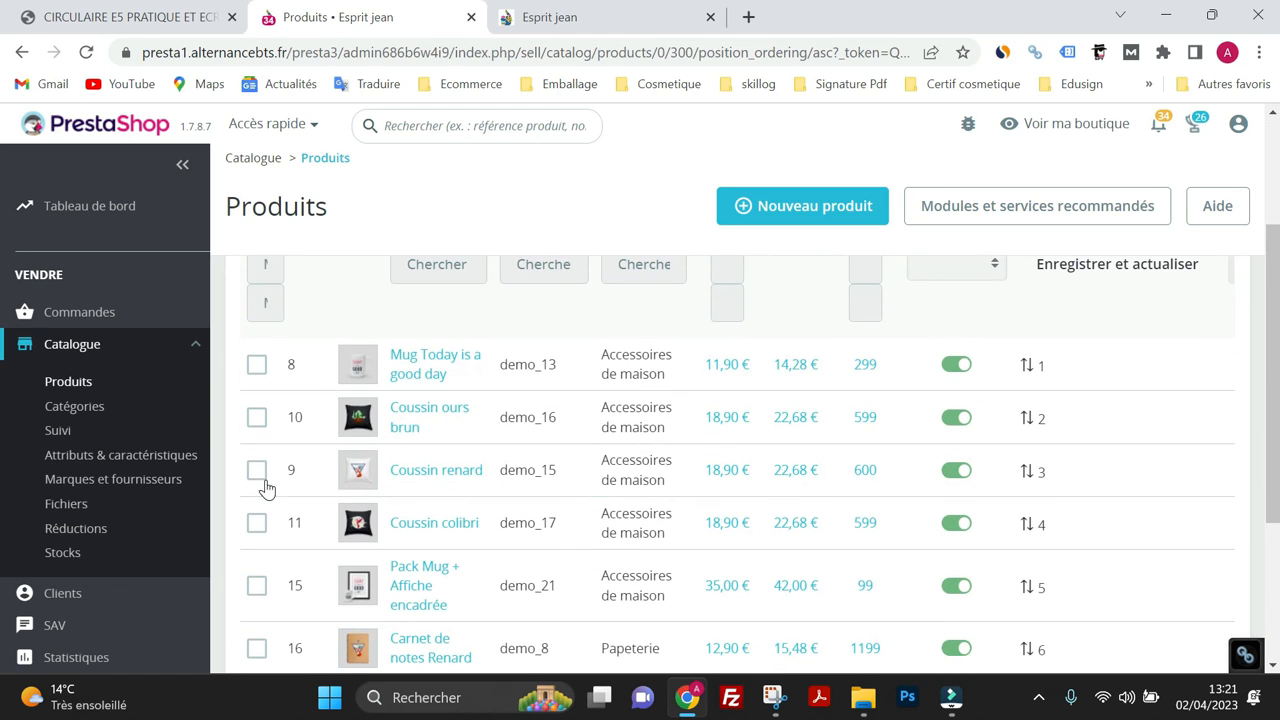
pyautogui.click(257, 478)
pyautogui.moveTo(428, 470); pyautogui.dragTo(436, 363)
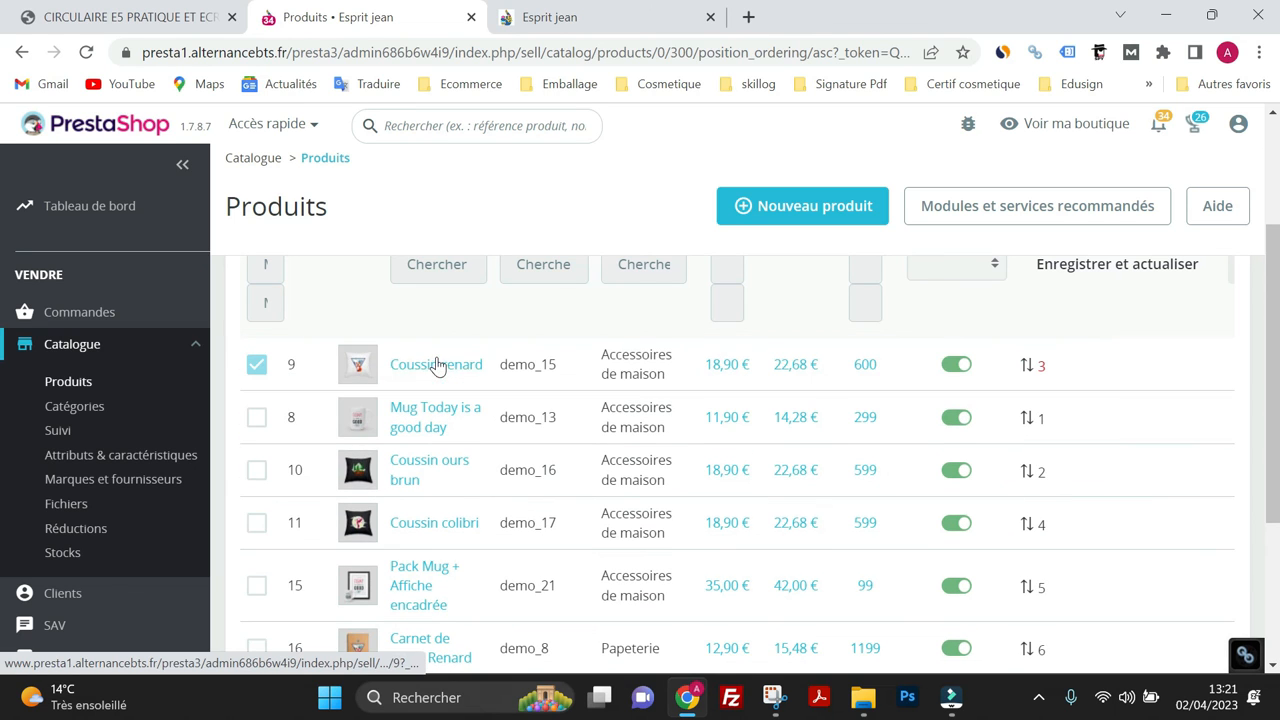
pyautogui.scroll(1, 565, 473)
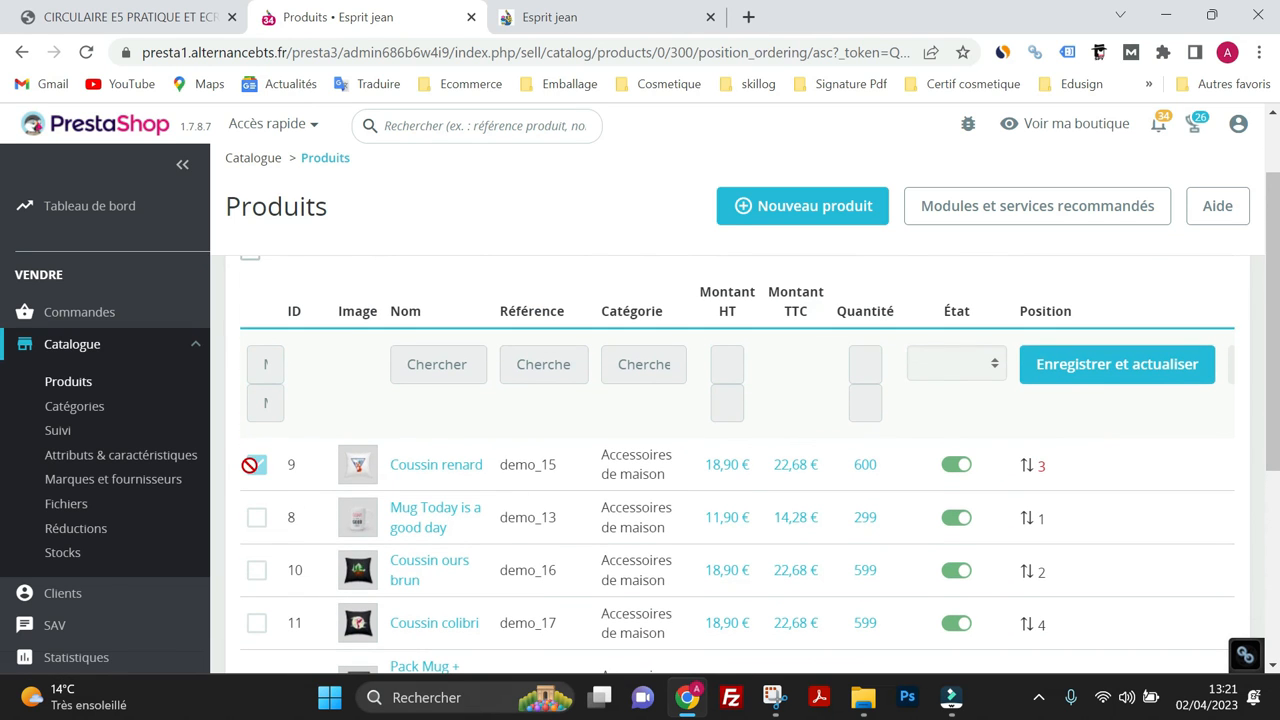
pyautogui.click(1085, 373)
pyautogui.scroll(-3, 618, 429)
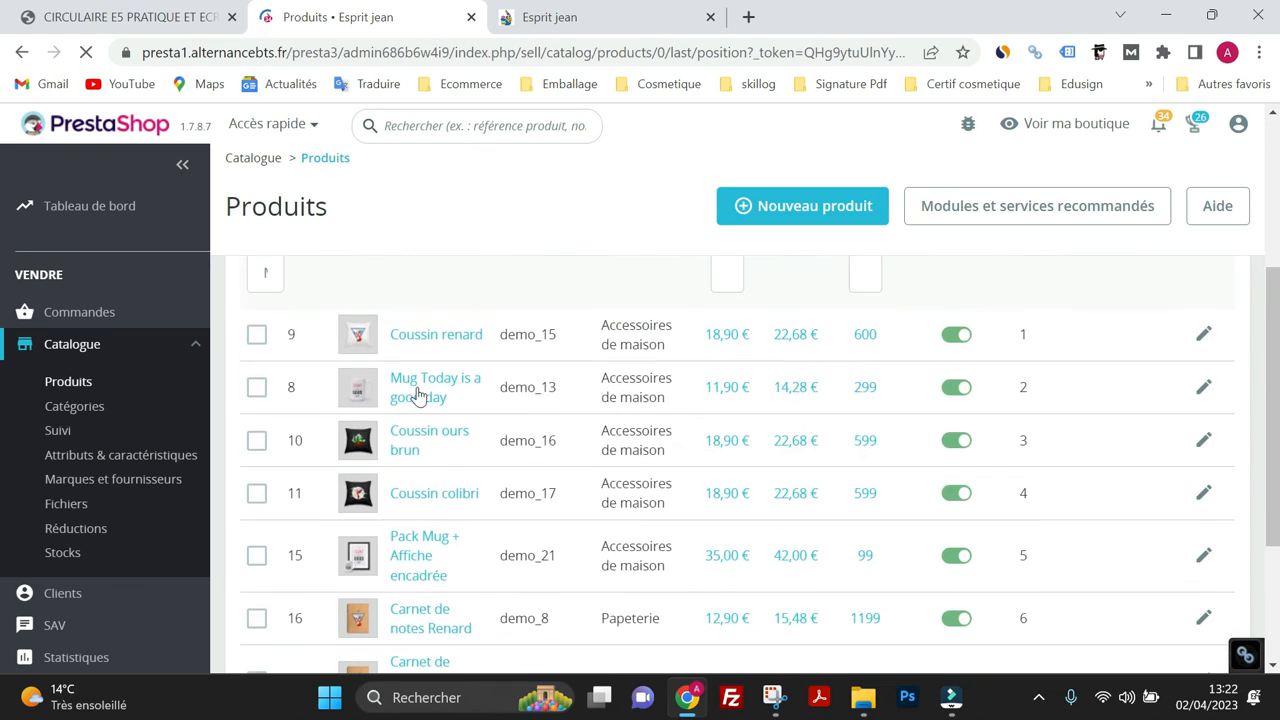